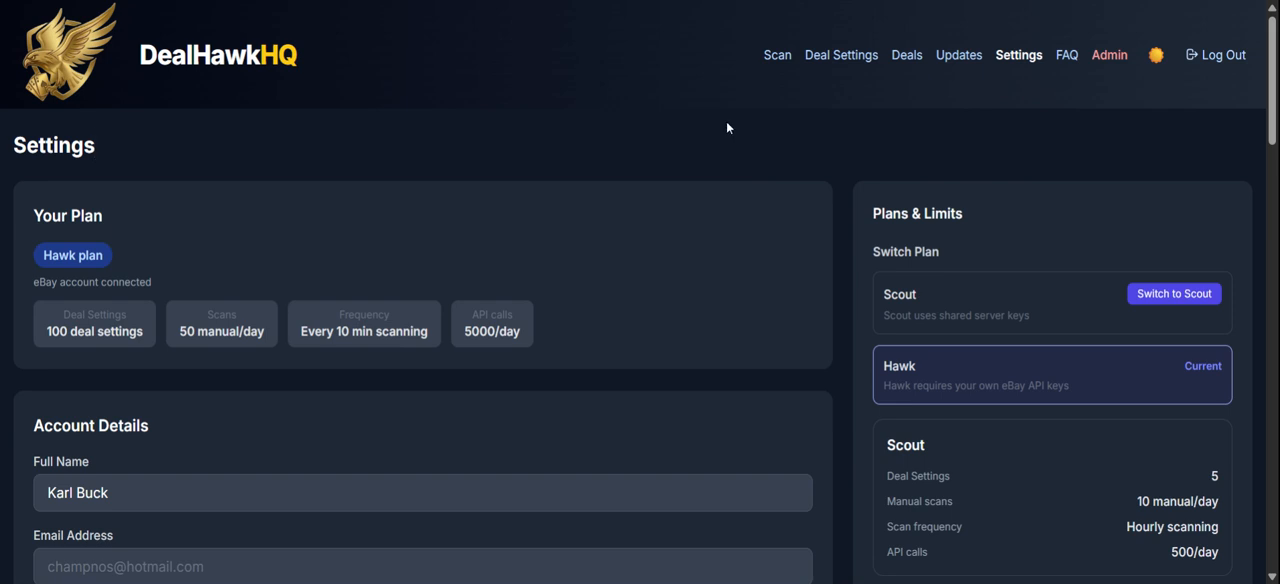
Start a new Best Price Alert in the deal settings and name the product PS5 Console.
left_click(845, 56)
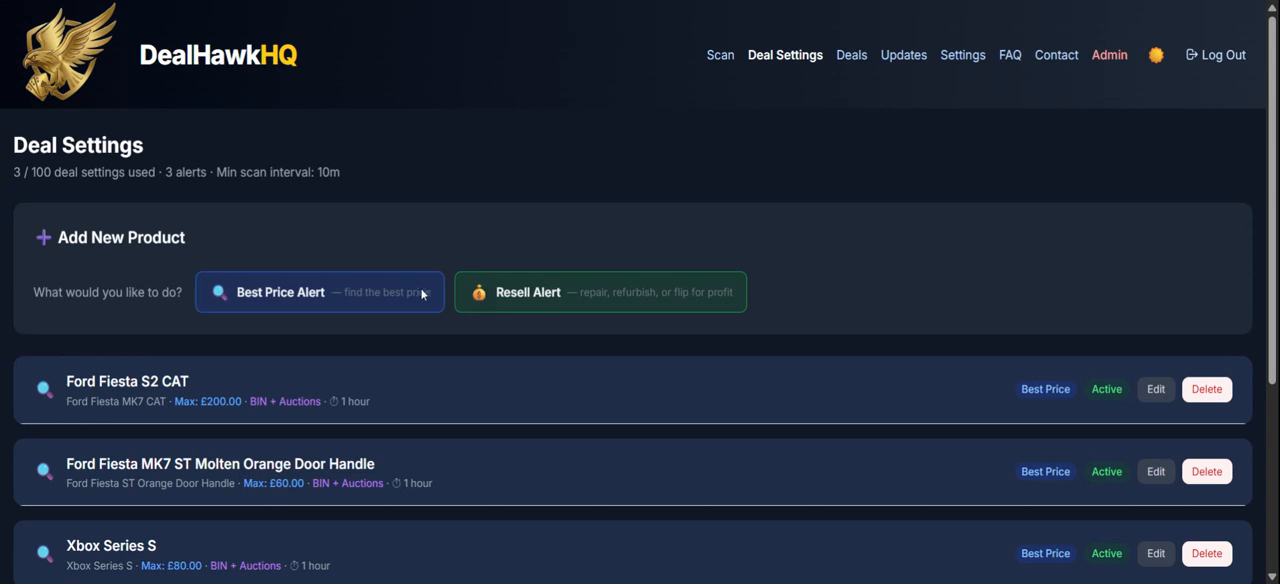
left_click(307, 292)
left_click(118, 339)
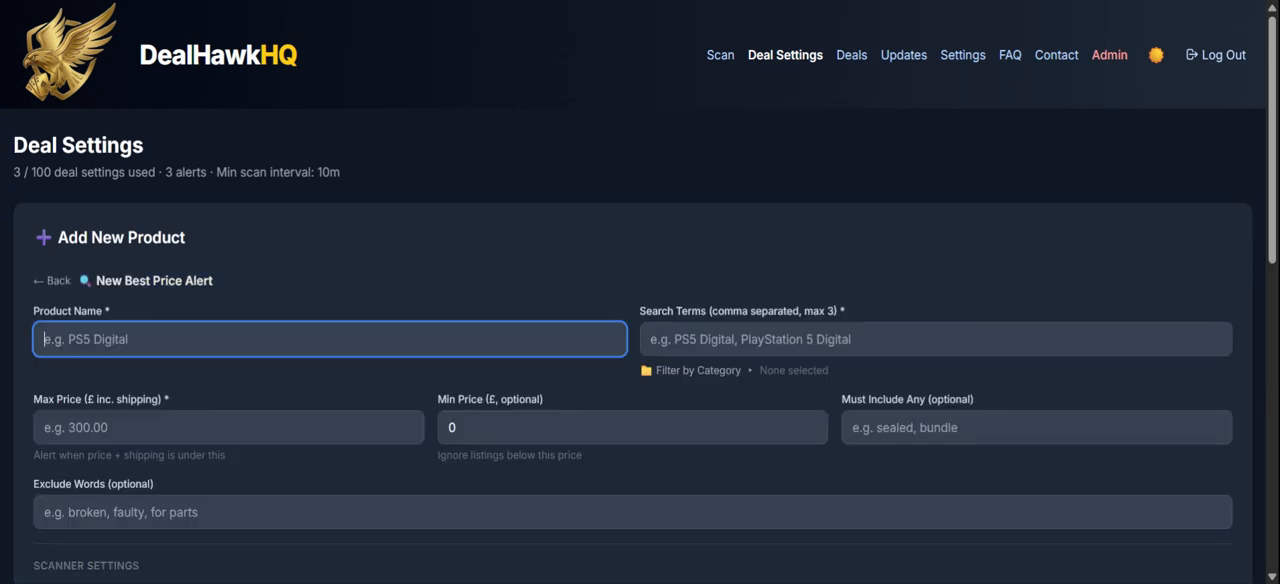
type("PS5 Console")
key("Tab")
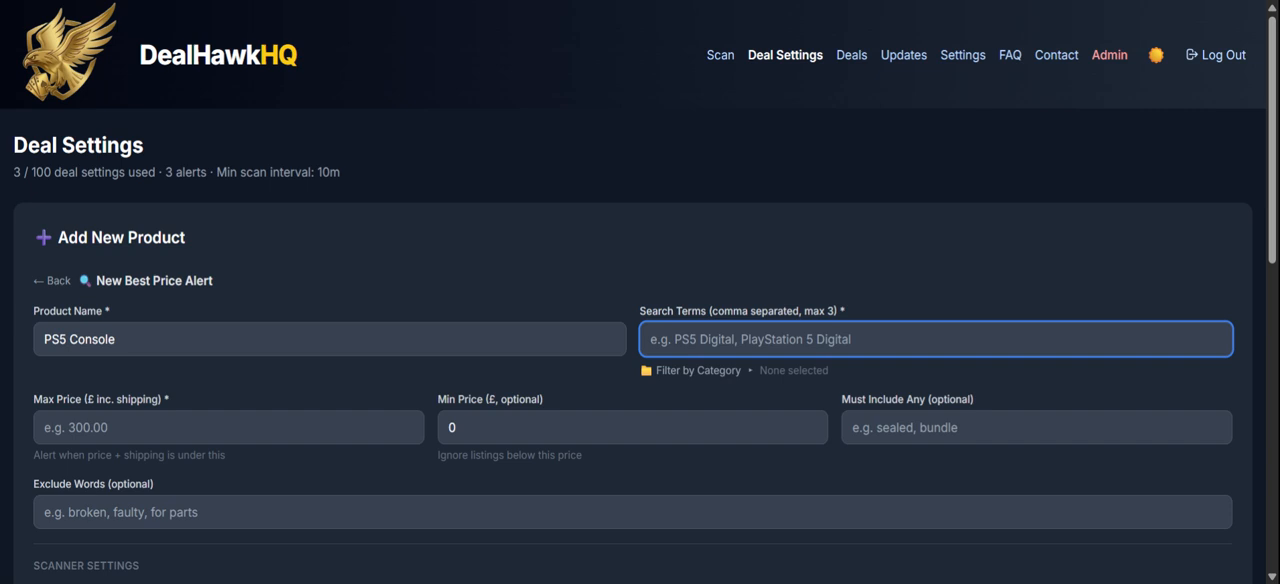
Enter "PS5 Console, Playstation 5 Console" as the alert's search terms.
type("PS5 C")
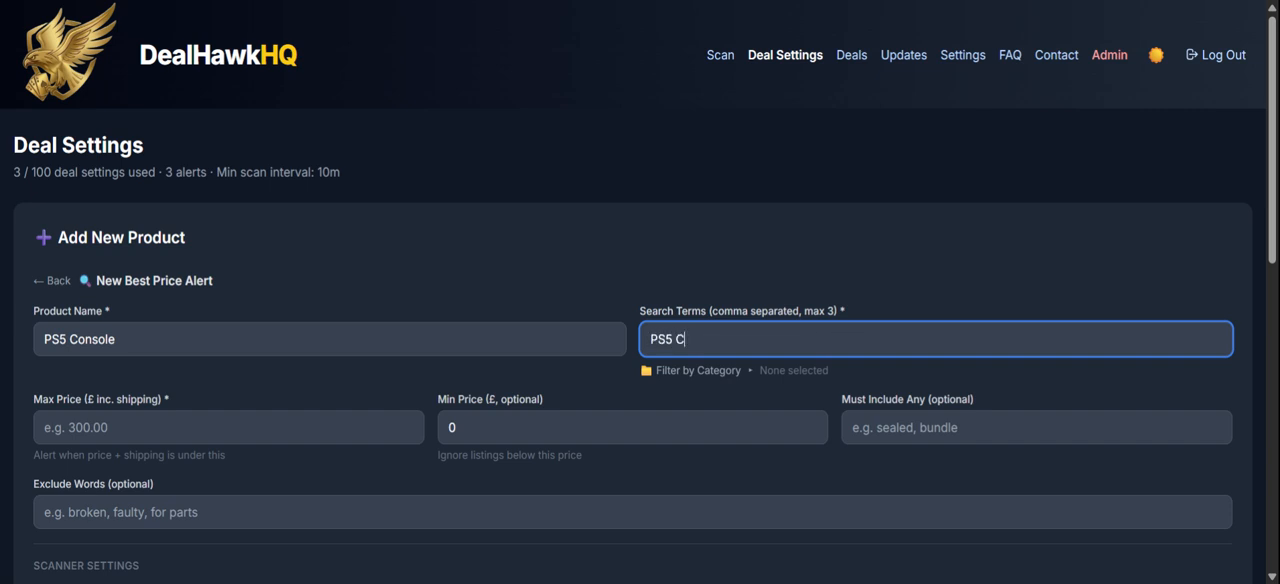
type("onsole, Playstation 5 cONSOLE")
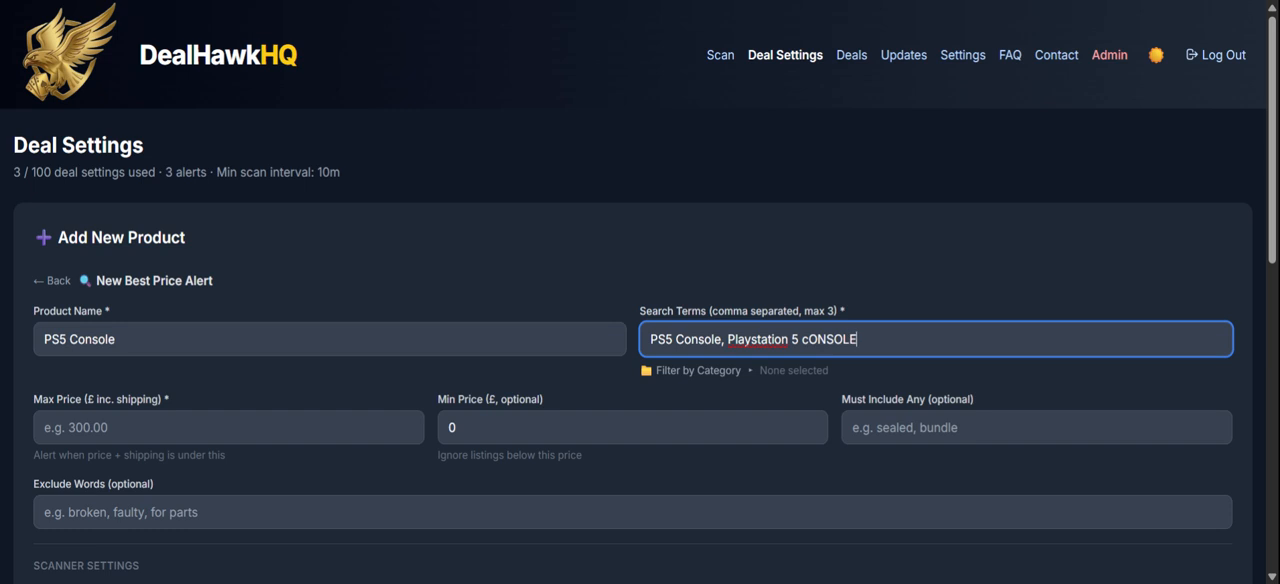
key("BackSpace")
key("BackSpace")
key("BackSpace")
key("BackSpace")
key("BackSpace")
key("BackSpace")
key("BackSpace")
type("Console")
Filter the alert by the suggested Video Game Consoles category.
left_click(690, 371)
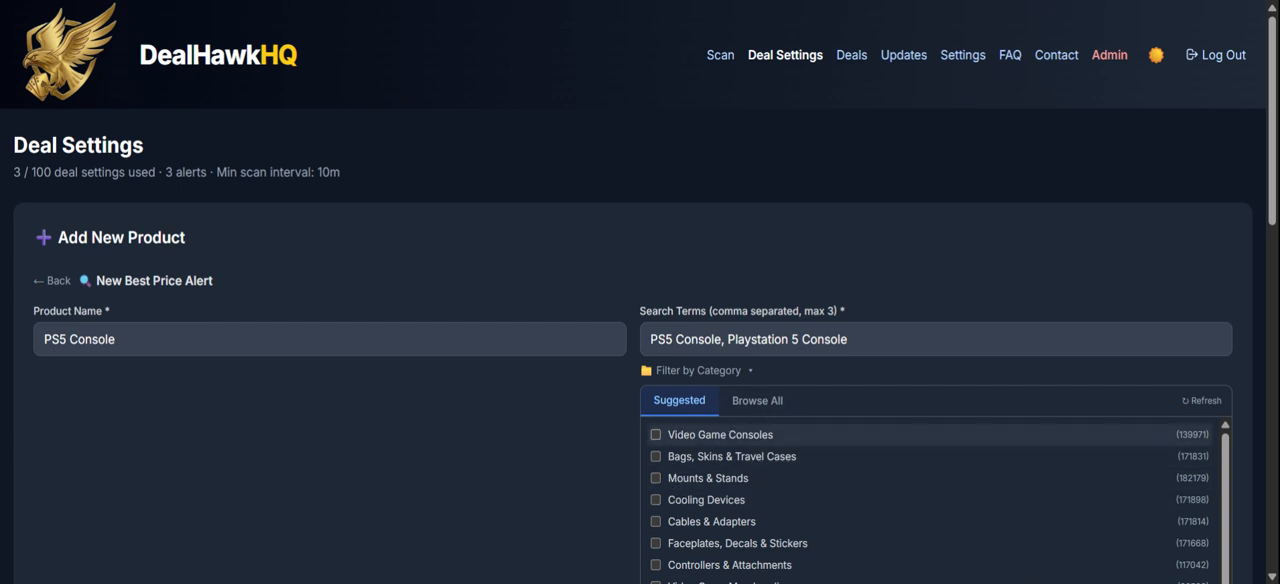
left_click(668, 436)
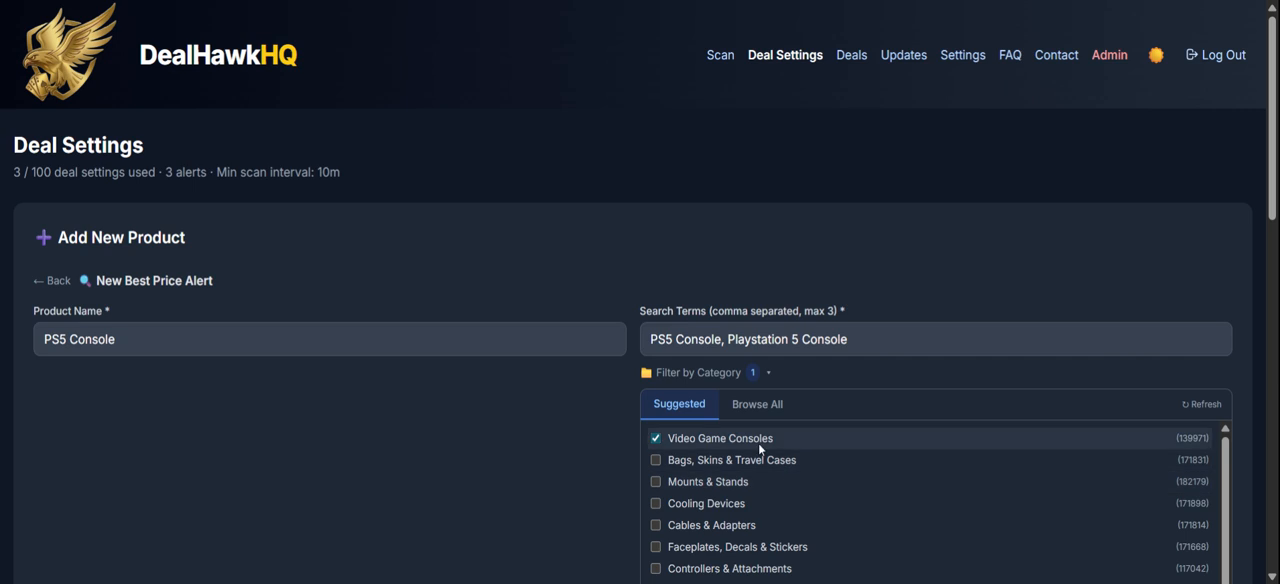
left_click(690, 371)
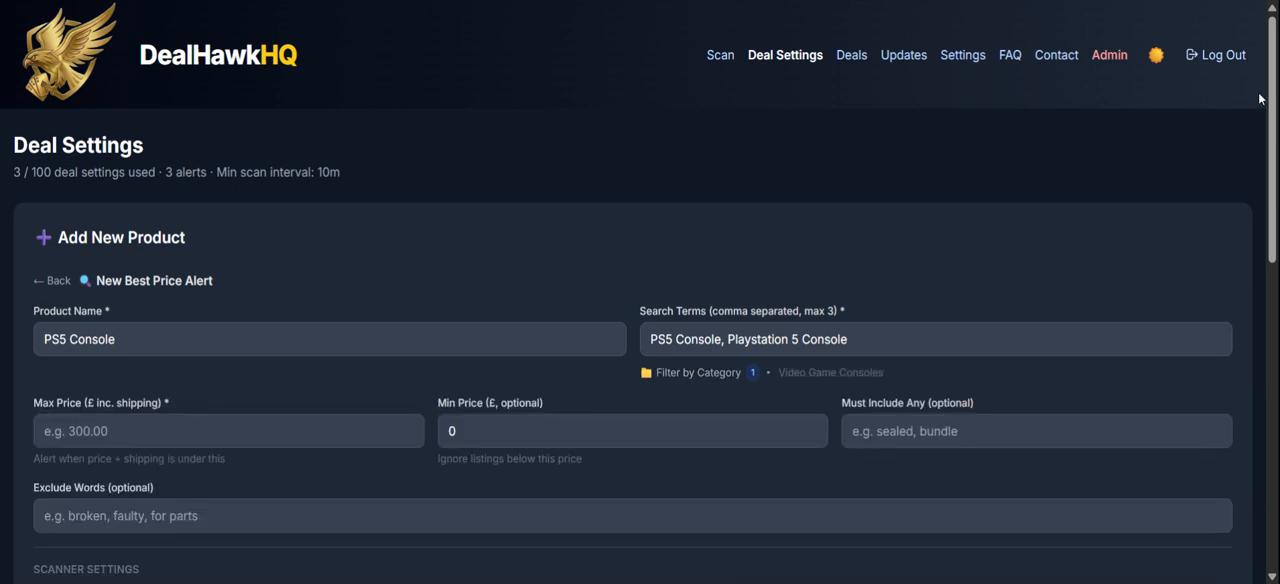
Set the alert's maximum price to £200 and its minimum price to £50.
scroll(1265, 104, "down", 2)
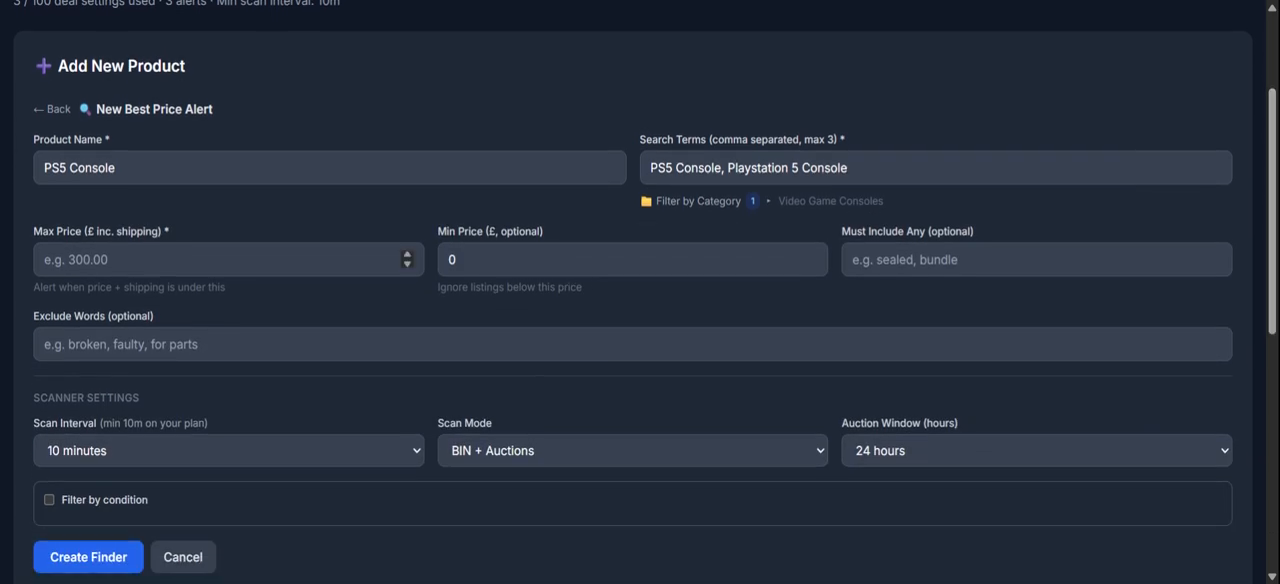
left_click(228, 260)
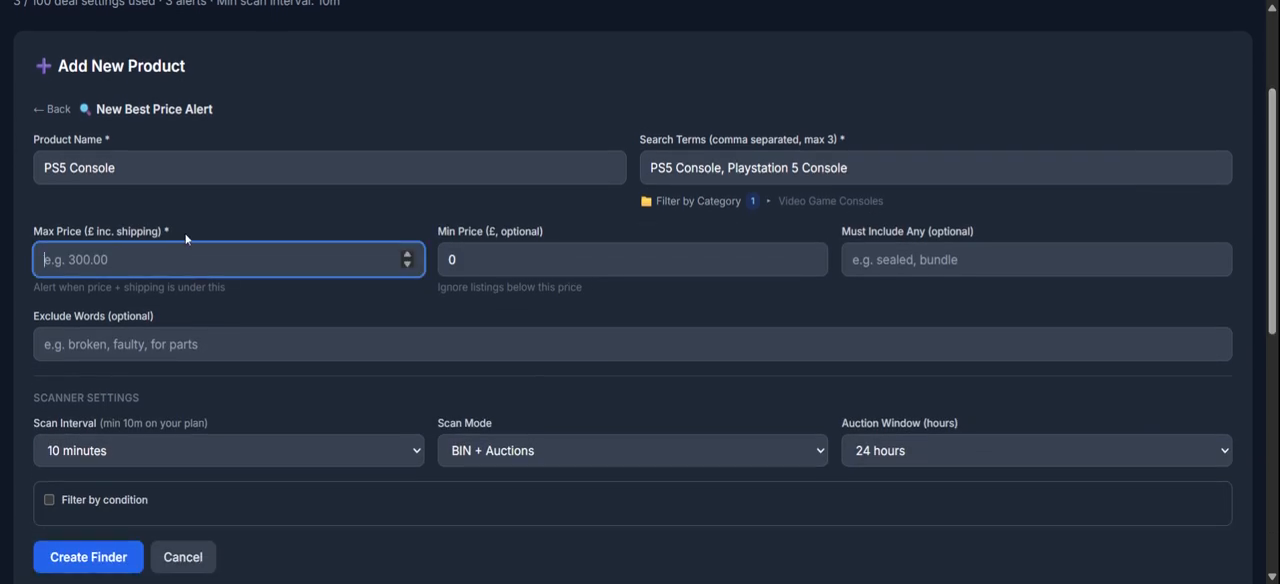
type("200")
key("Tab")
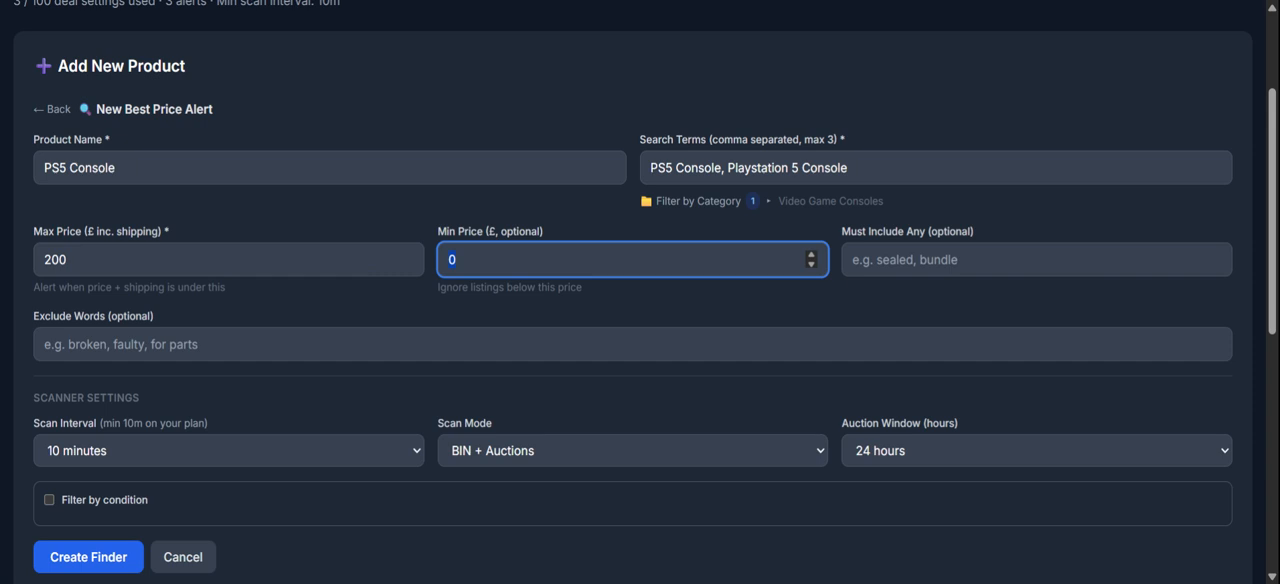
type("50")
key("Tab")
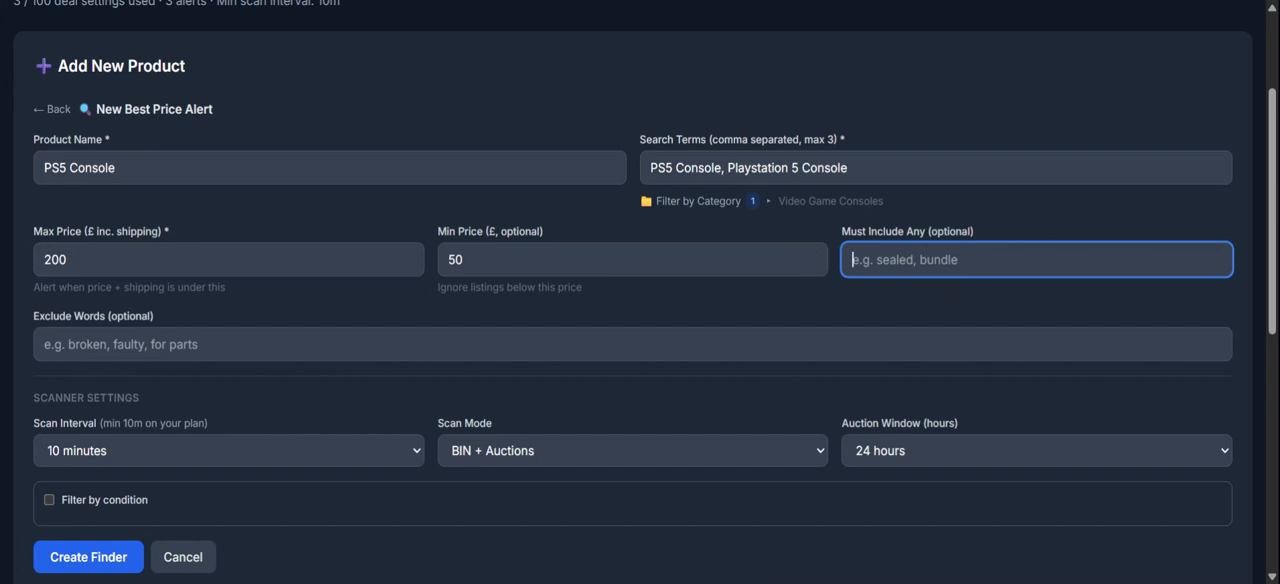
type("dixc")
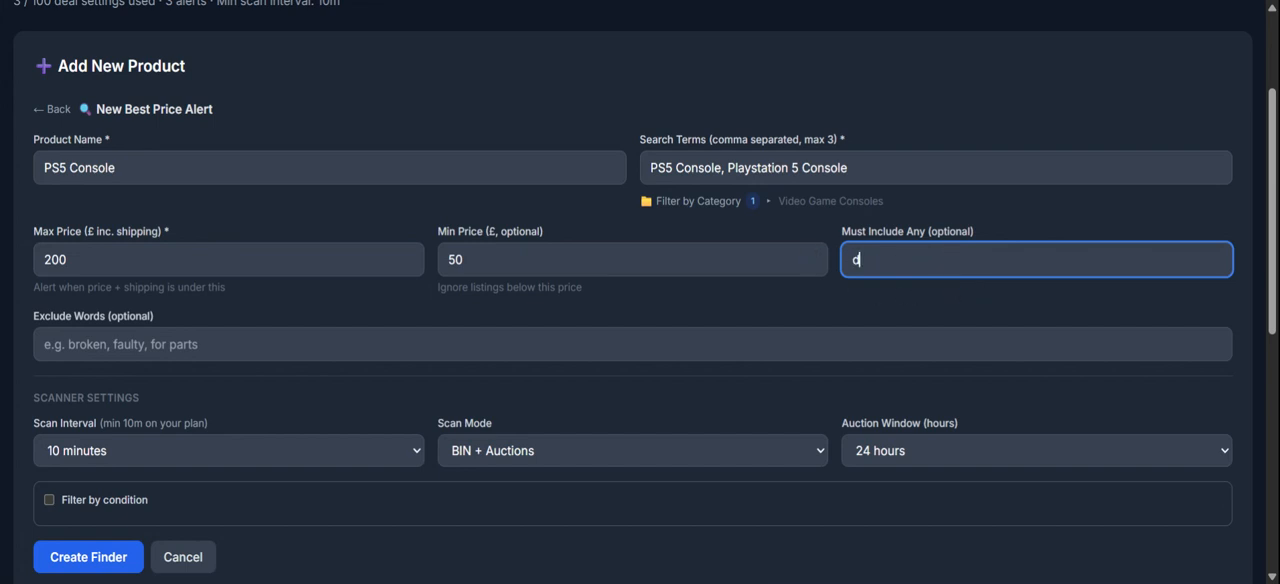
key("BackSpace")
key("BackSpace")
type("sc")
key("BackSpace")
type("k")
key("BackSpace")
key("BackSpace")
key("BackSpace")
key("BackSpace")
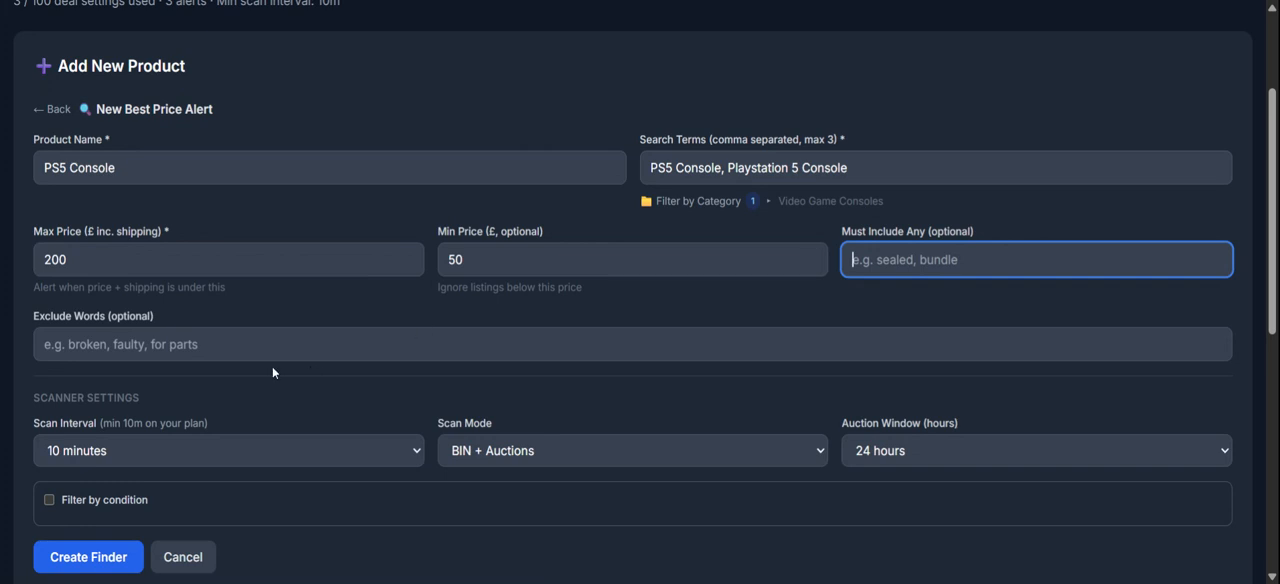
left_click(720, 342)
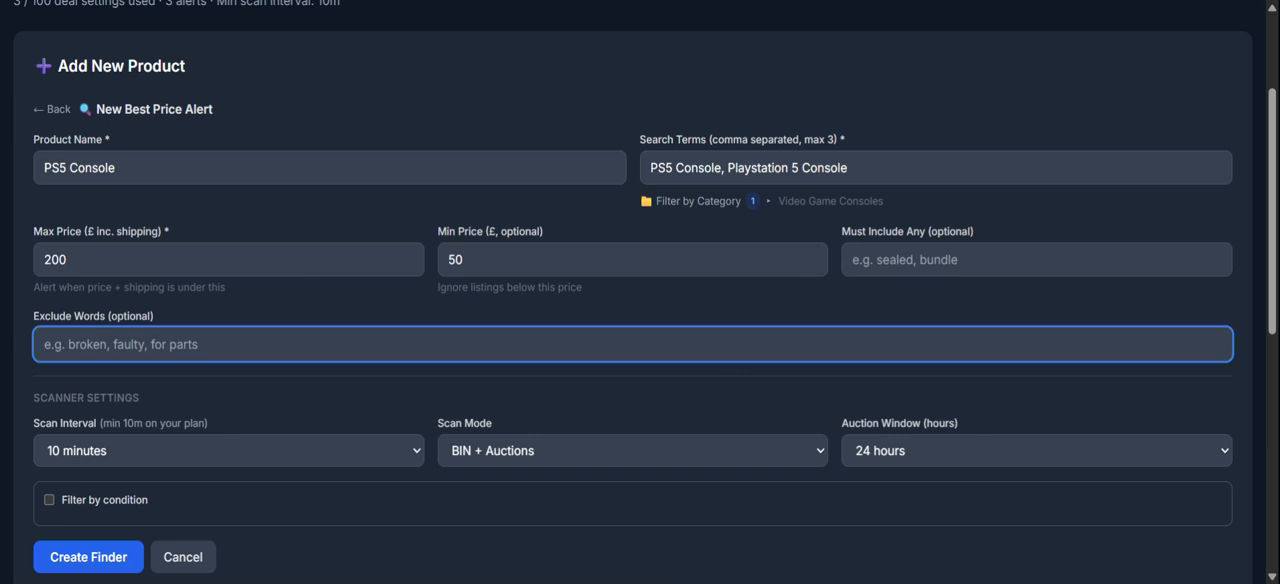
Set the scan interval to 1 hour and the auction window to 1 hour, keeping the scan mode at BIN + Auctions.
scroll(1260, 184, "down", 2)
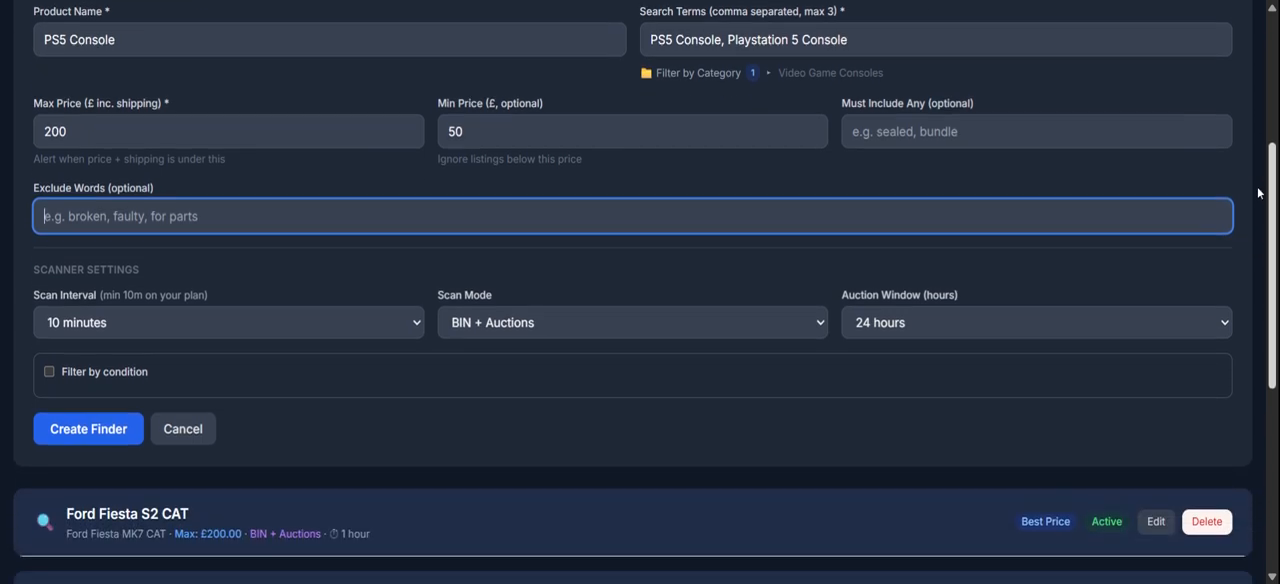
left_click(291, 336)
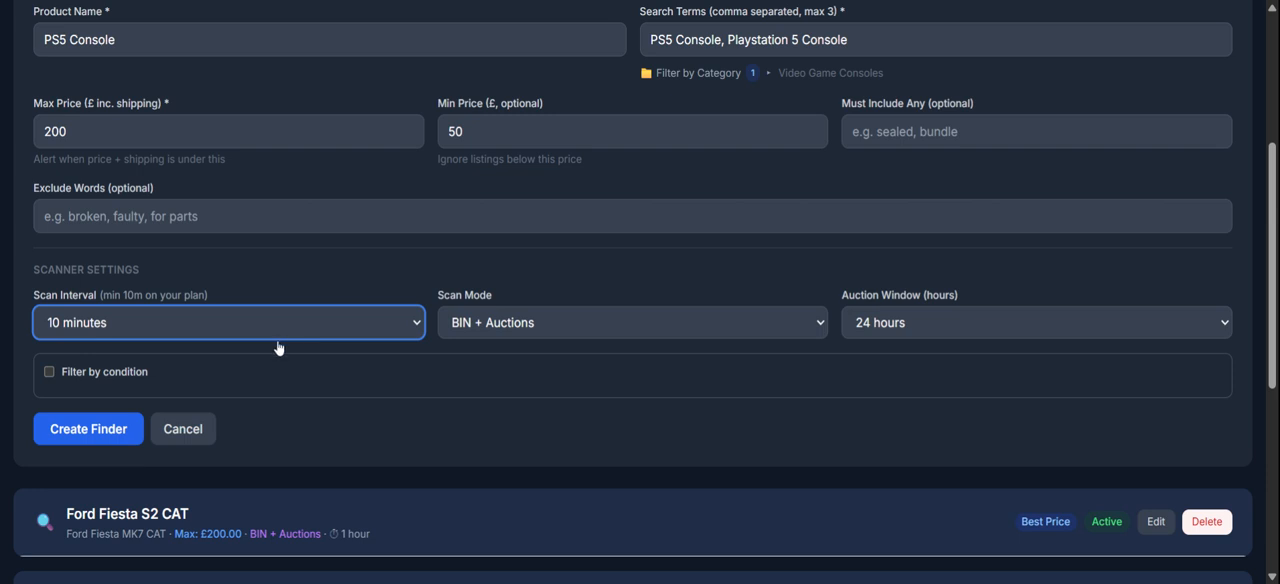
left_click(138, 429)
left_click(513, 335)
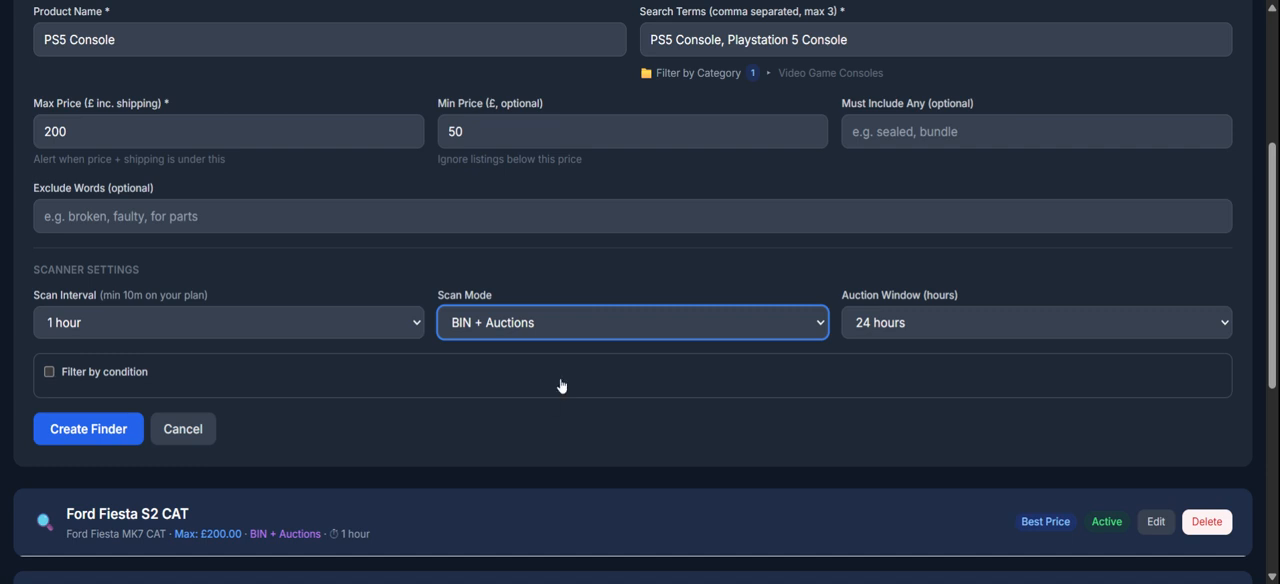
left_click(895, 338)
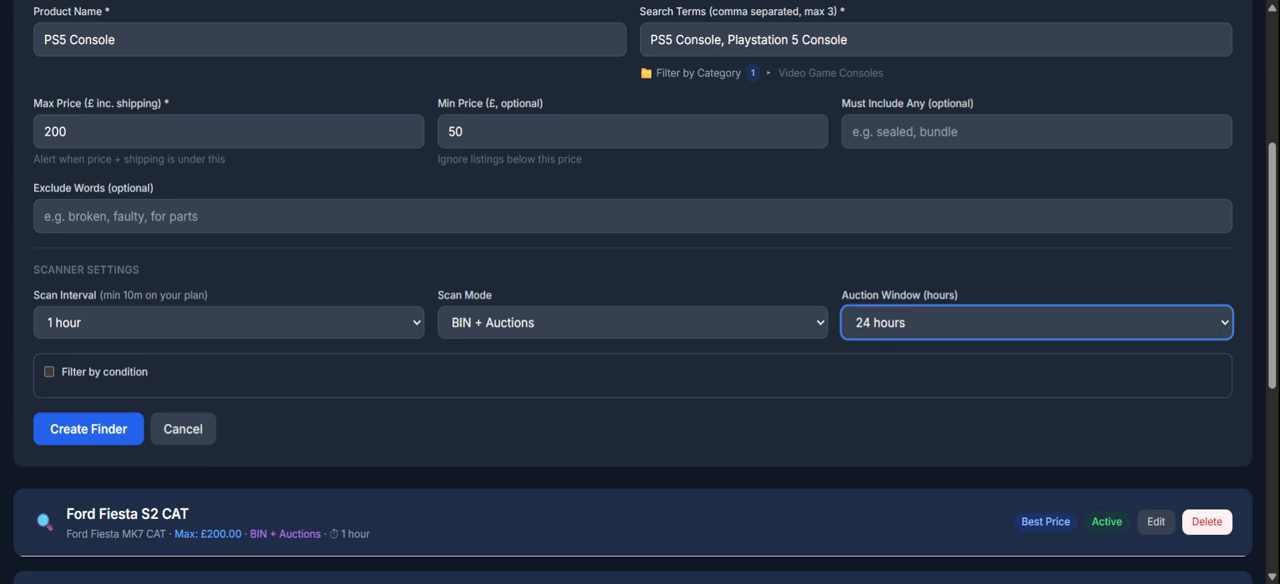
left_click(1093, 121)
Create the PS5 Console finder with condition filtering left off.
left_click(49, 372)
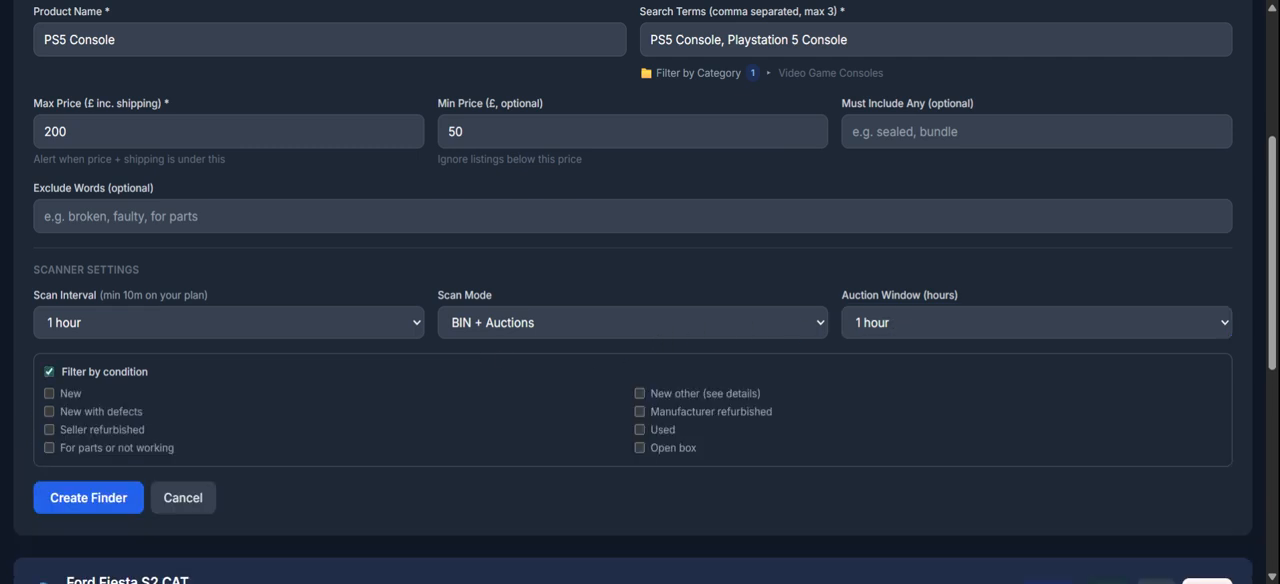
left_click(188, 376)
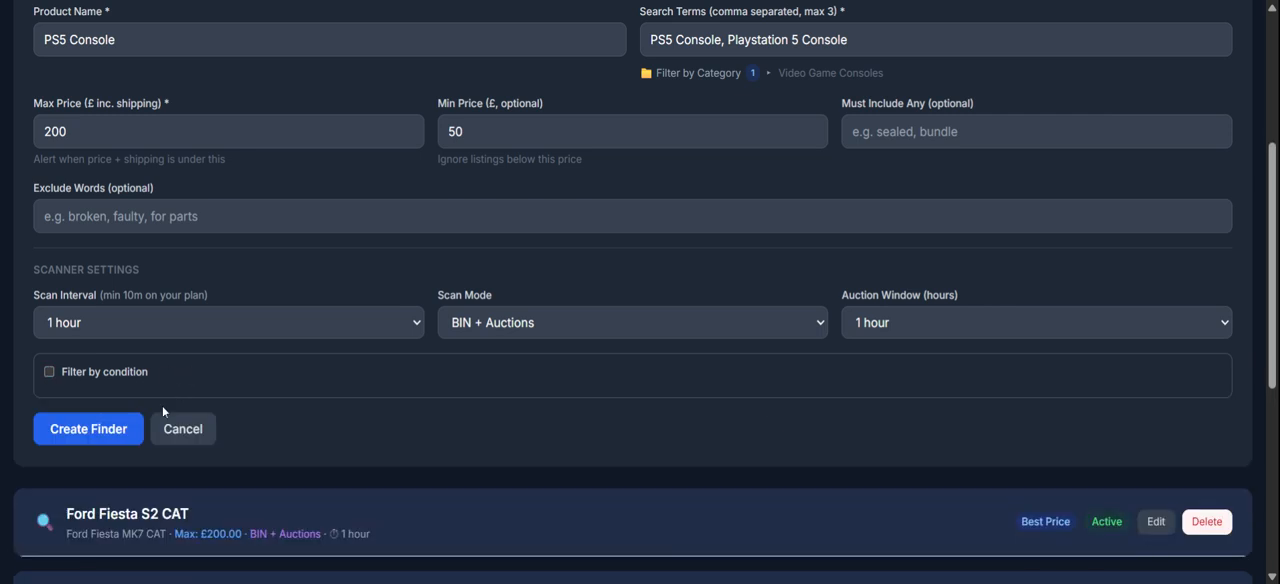
left_click(126, 429)
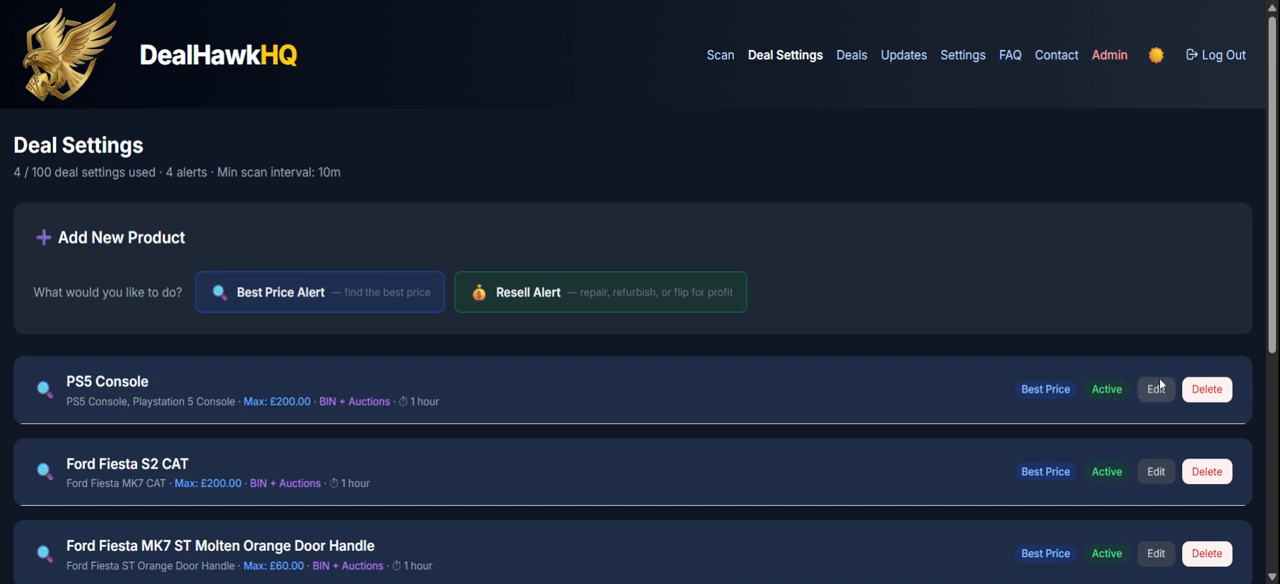
Pause the PS5 Console alert and reactivate it.
left_click(1111, 408)
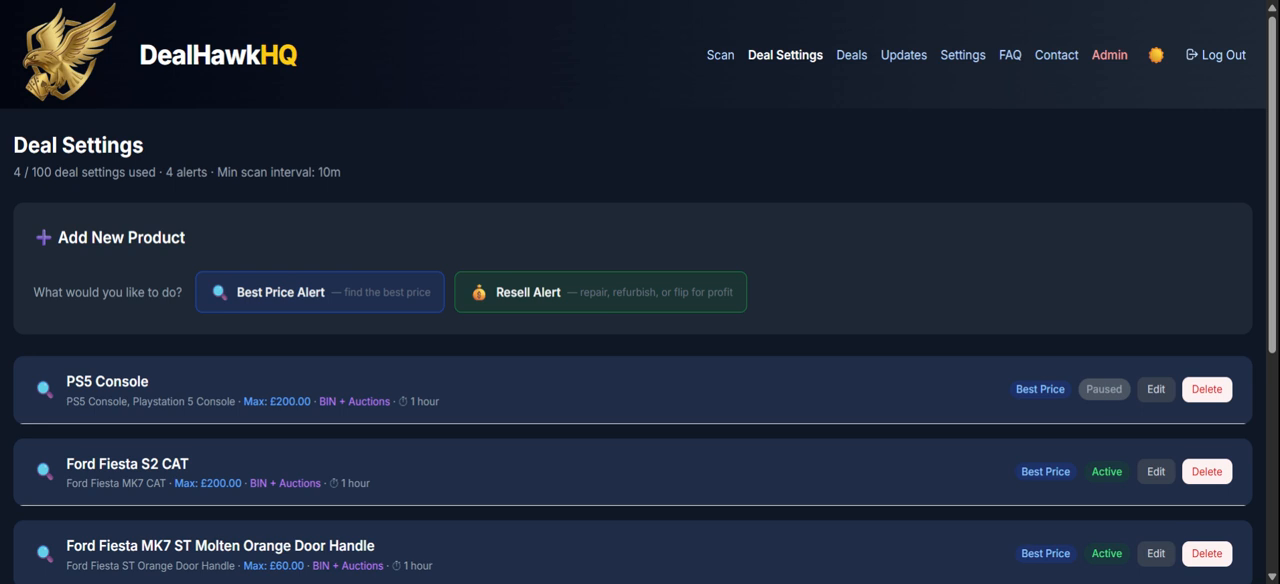
left_click(1106, 392)
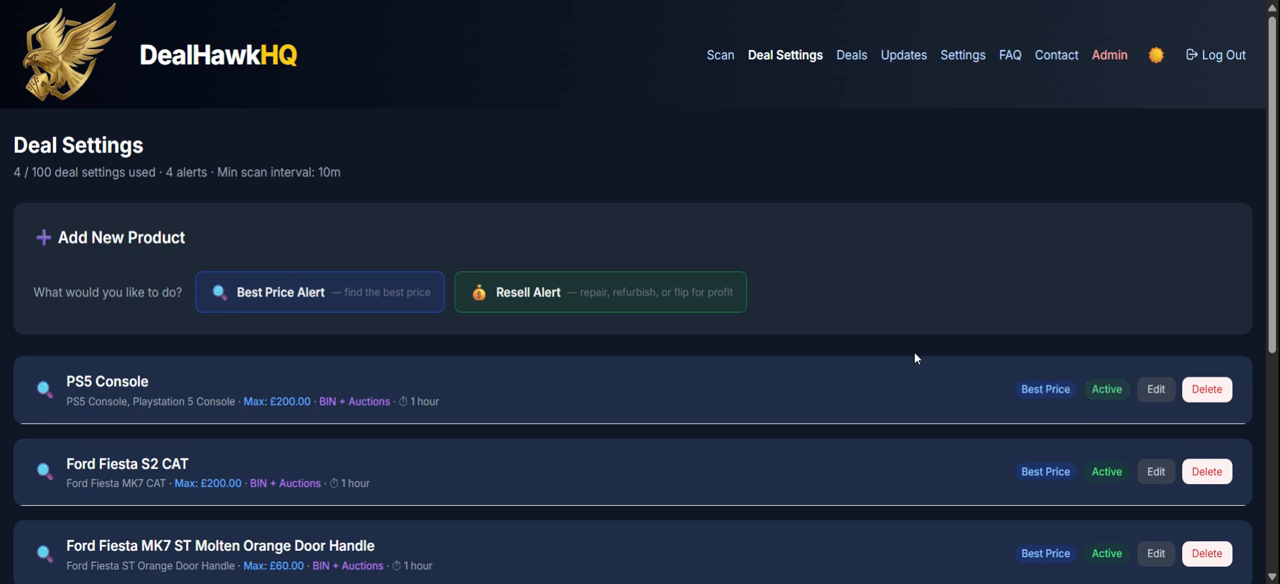
Start a new Resell Alert and name the product PS5 Console.
left_click(566, 303)
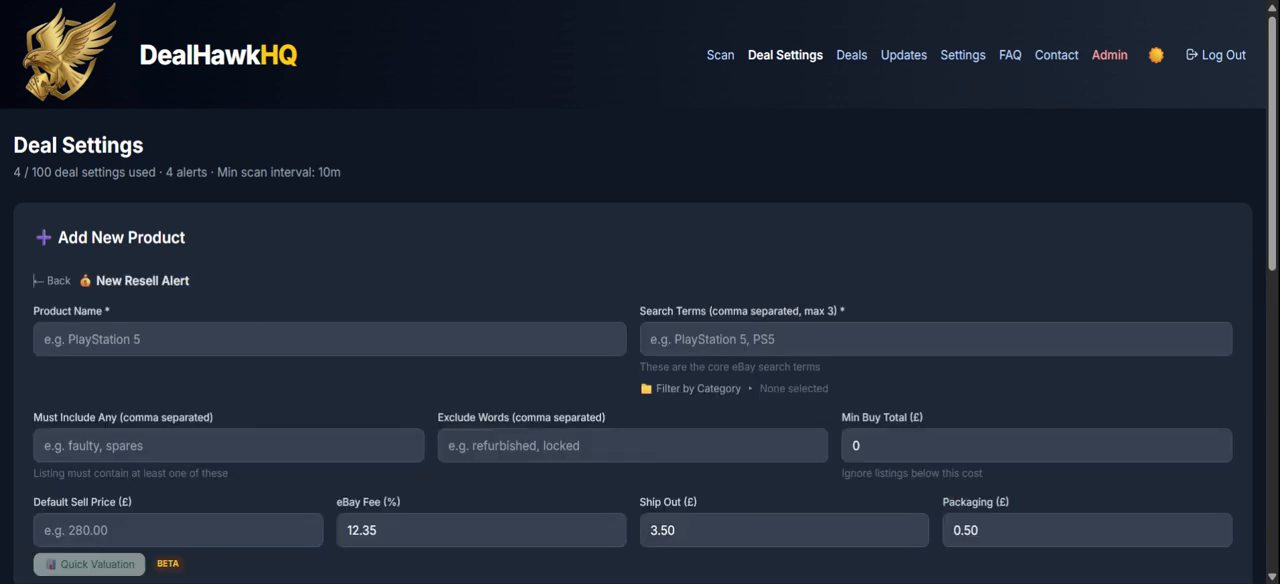
type("PS5")
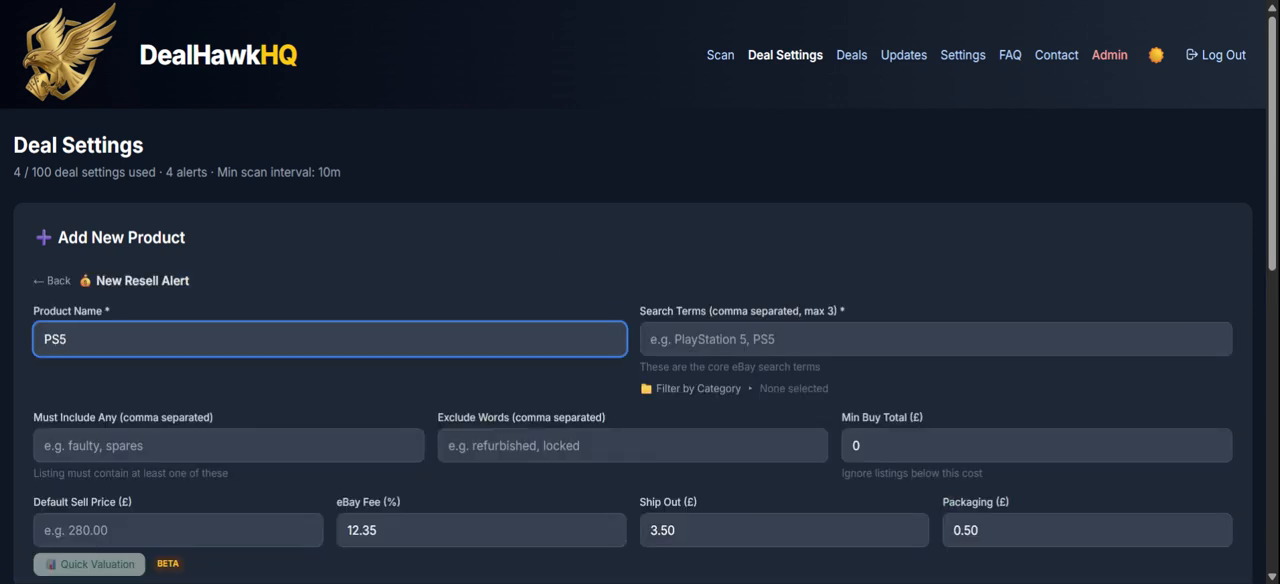
type(" Console")
Enter "PS5 Console, Playstation 5 Console" as the resell alert's search terms.
left_click(652, 339)
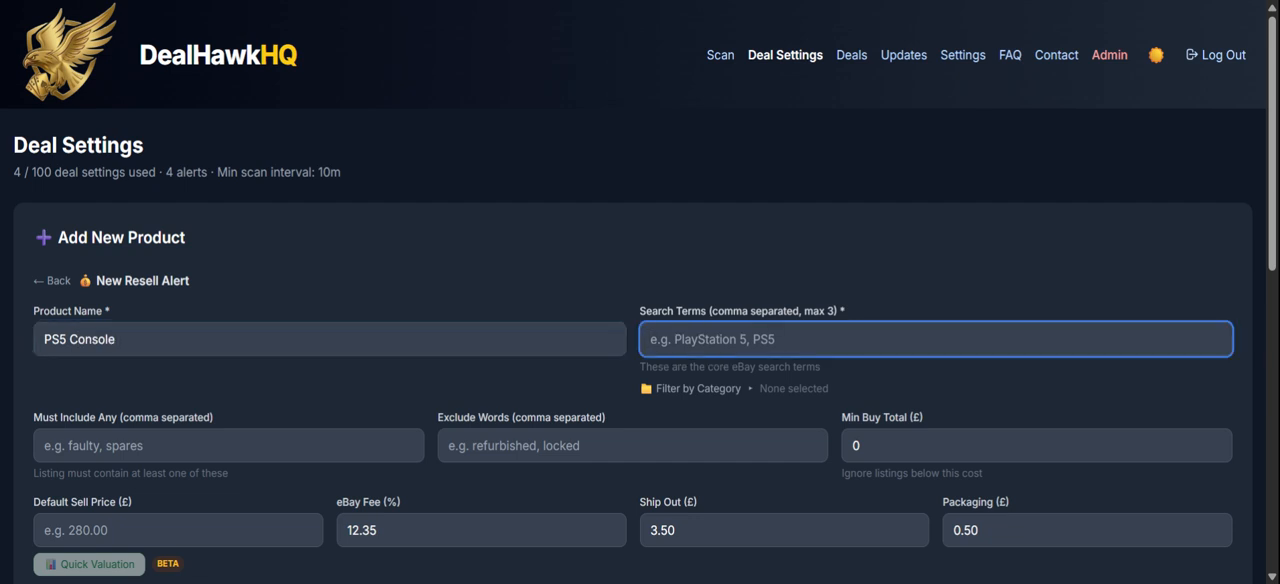
type("PS5 Console")
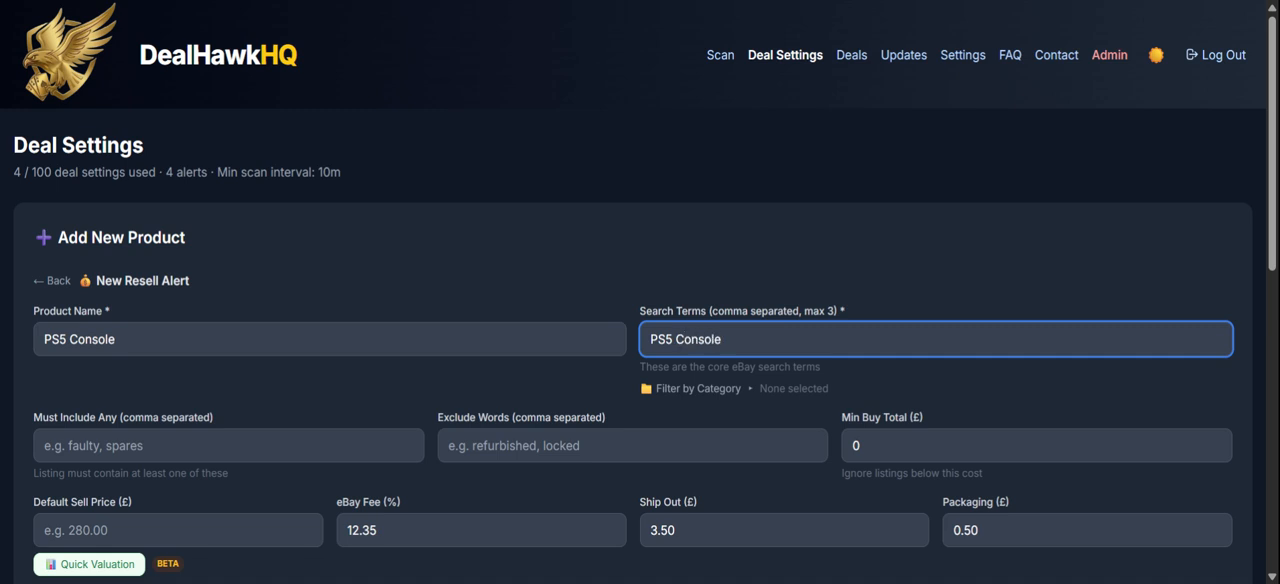
key("BackSpace")
type(", Playstation 5 Console")
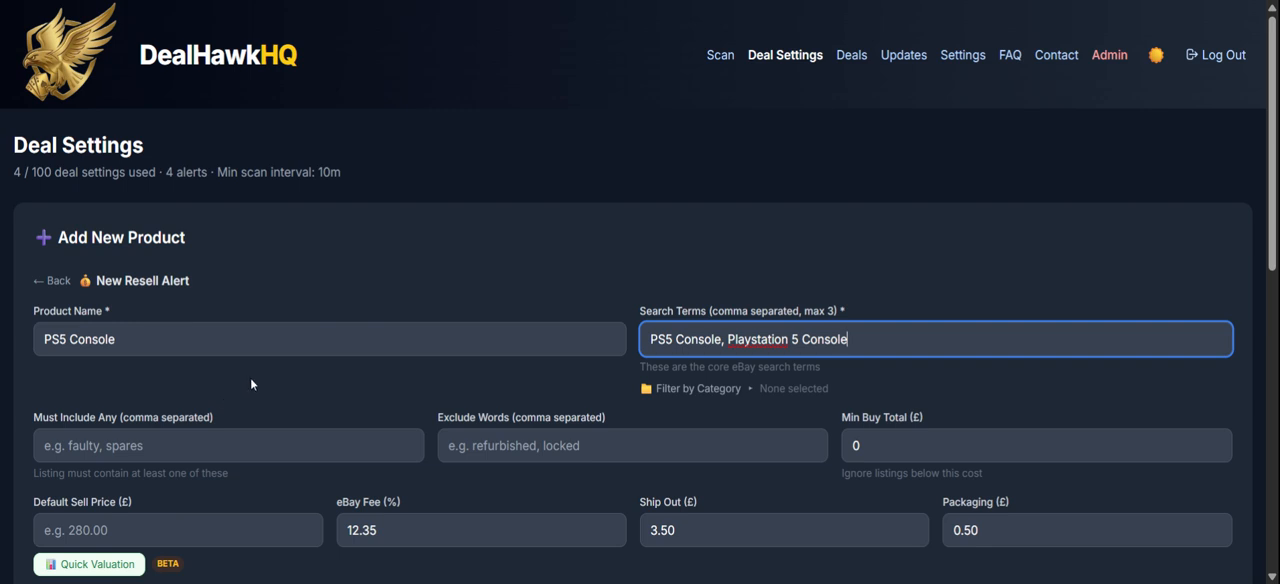
Set the resell alert's minimum buy total to £50, leaving the include and exclude words empty.
left_click_drag(1270, 105, 1264, 183)
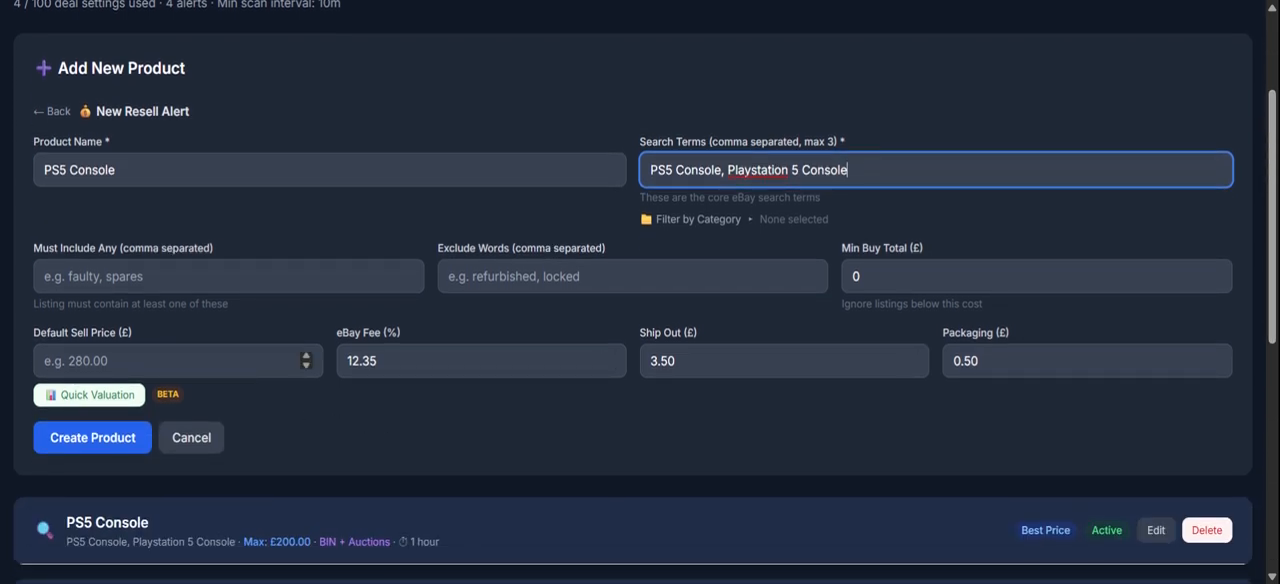
left_click(228, 277)
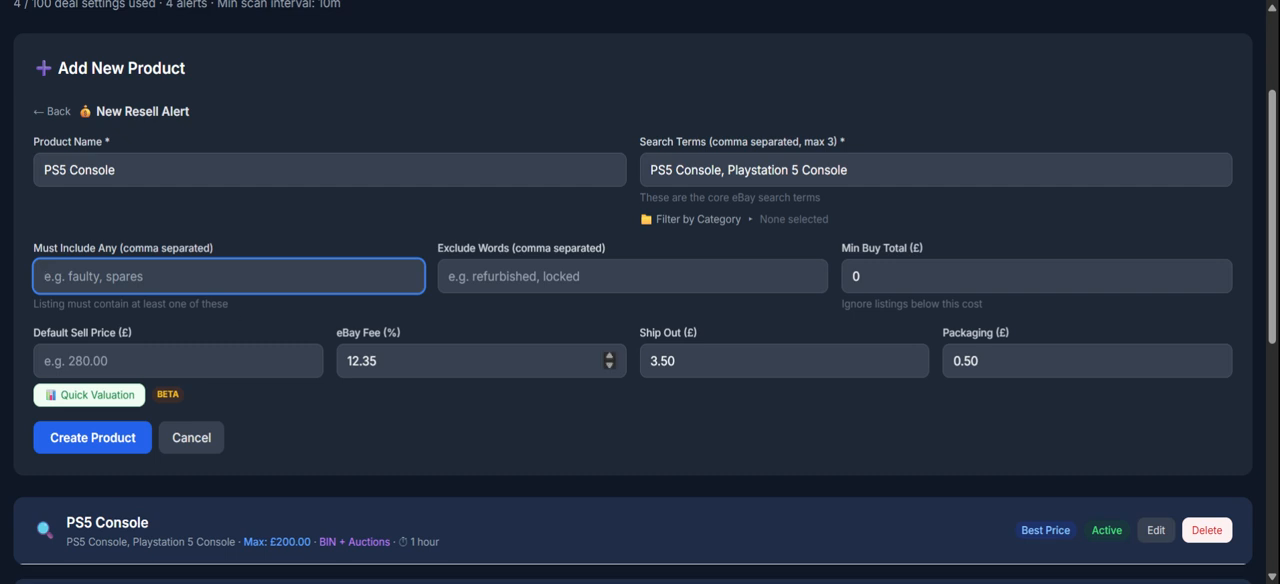
left_click(553, 278)
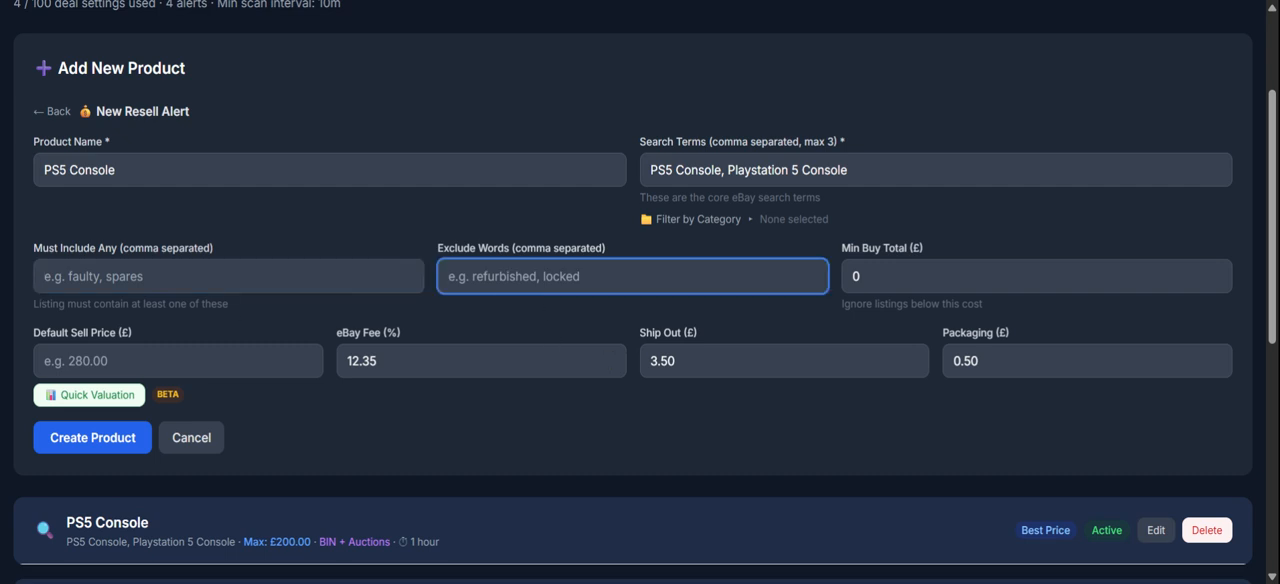
left_click(957, 277)
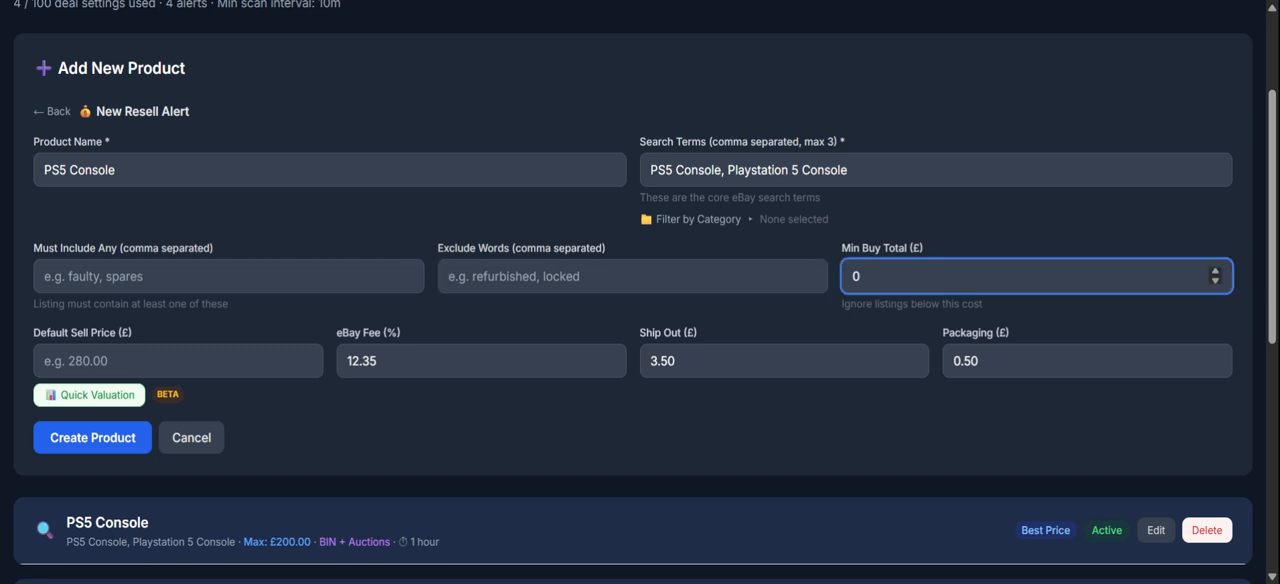
type("50")
Run a quick valuation for the resell alert and use its £200.70 result as the default sell price.
left_click(167, 361)
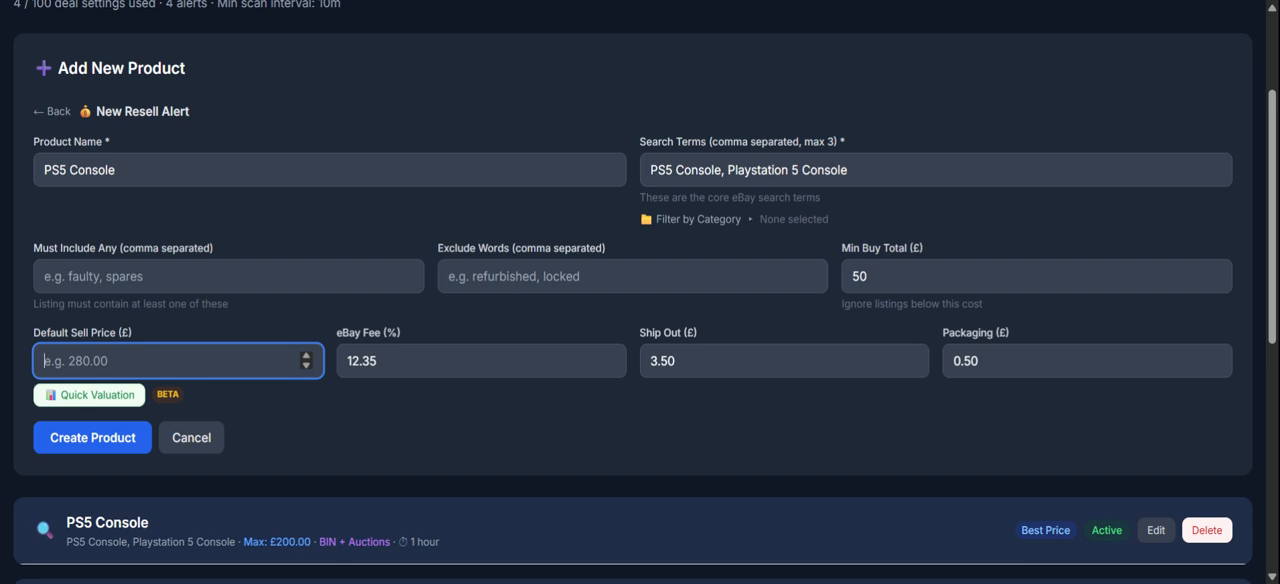
left_click(108, 395)
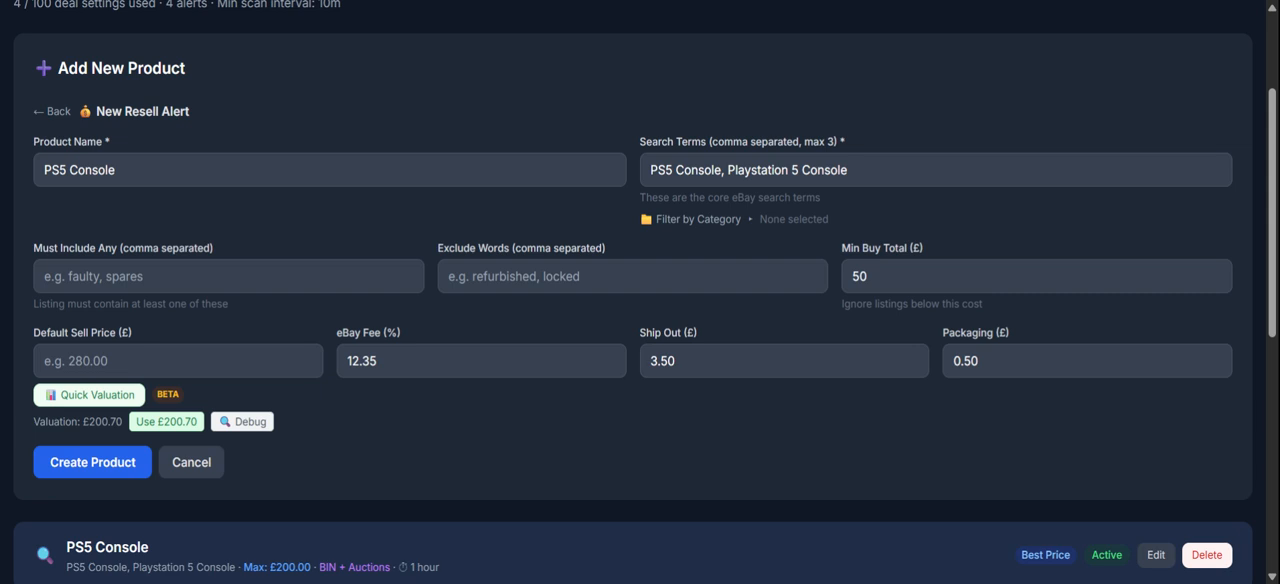
left_click(178, 422)
Keep the default eBay fee, ship-out and packaging costs, and create the PS5 Console resell product.
double_click(417, 360)
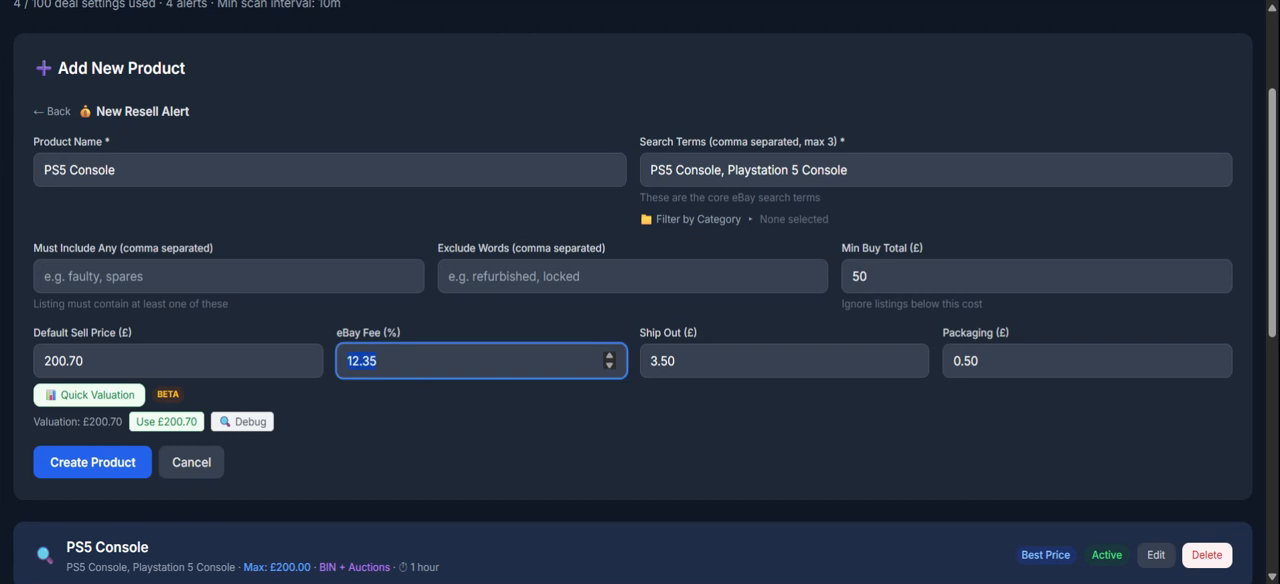
left_click(695, 375)
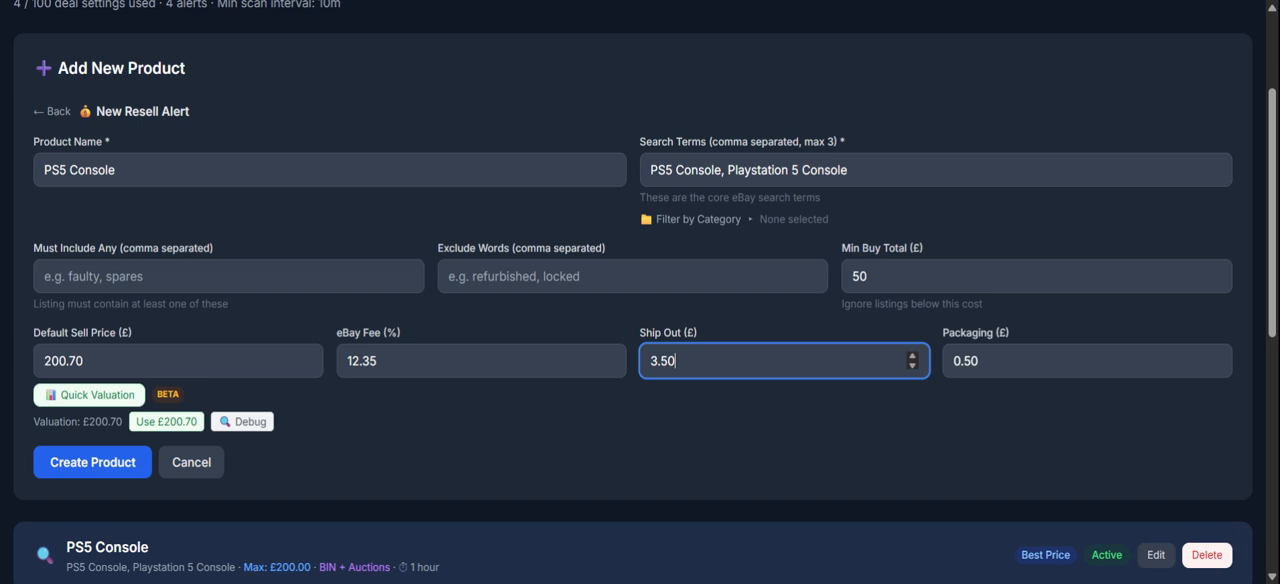
double_click(663, 361)
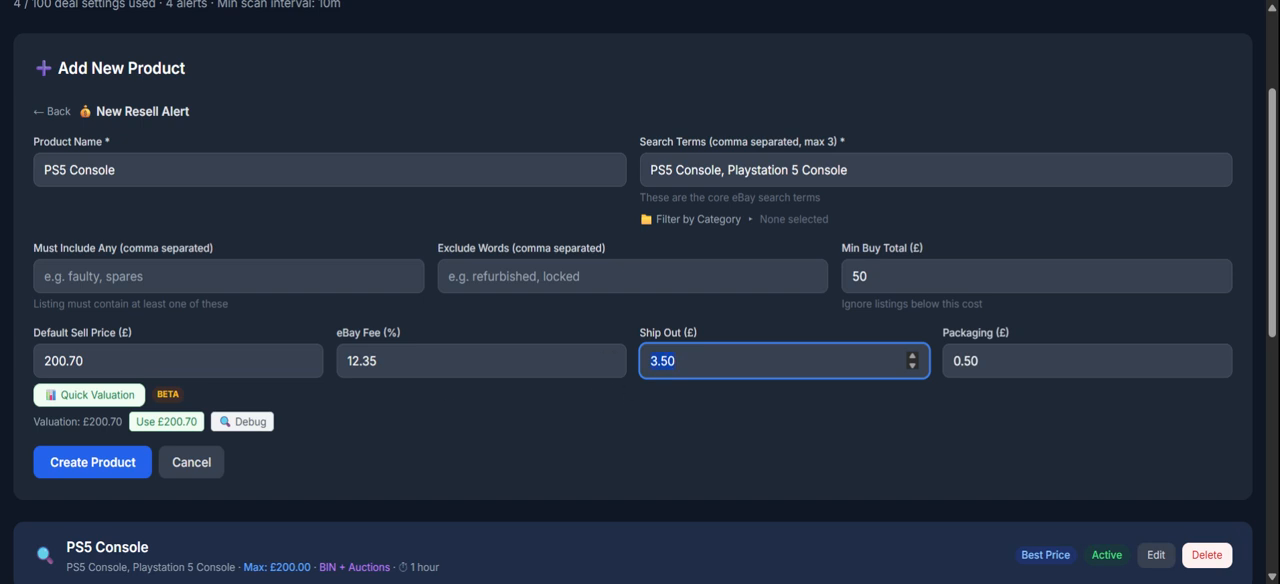
double_click(980, 361)
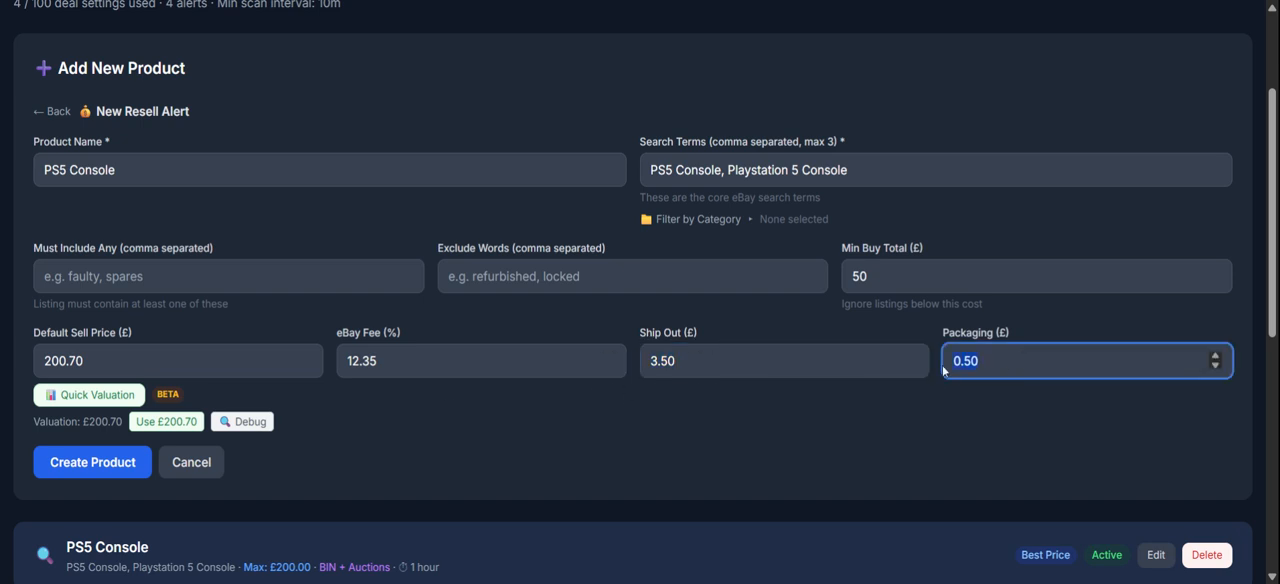
left_click(114, 470)
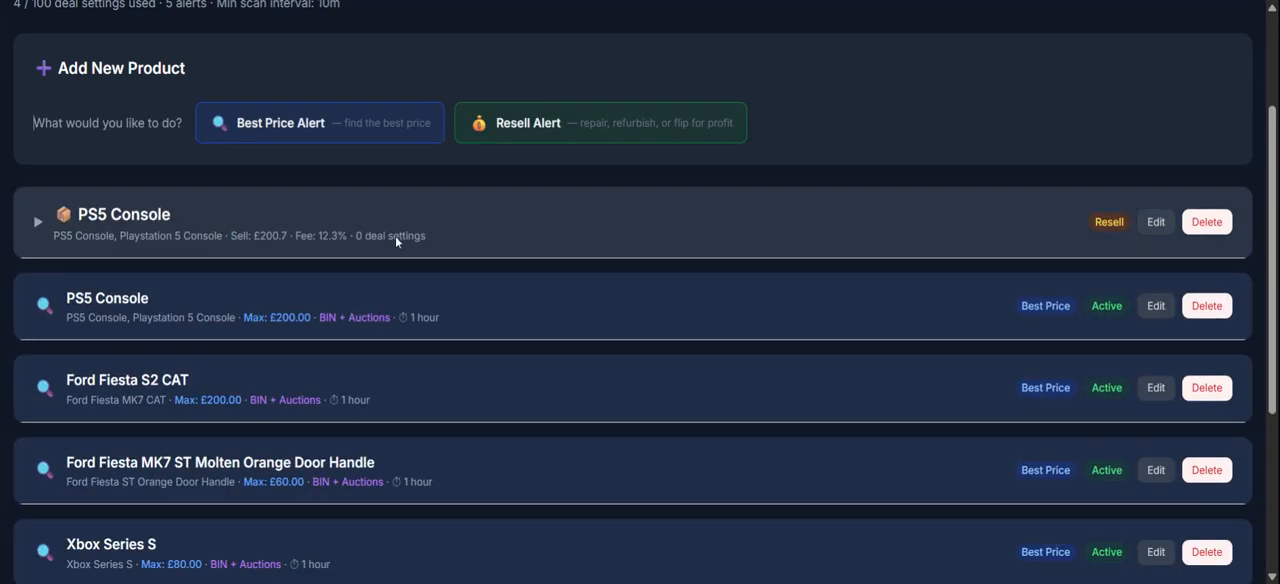
Start a new deal setting under the PS5 Console resell alert and name it "PS5 No power".
left_click(38, 223)
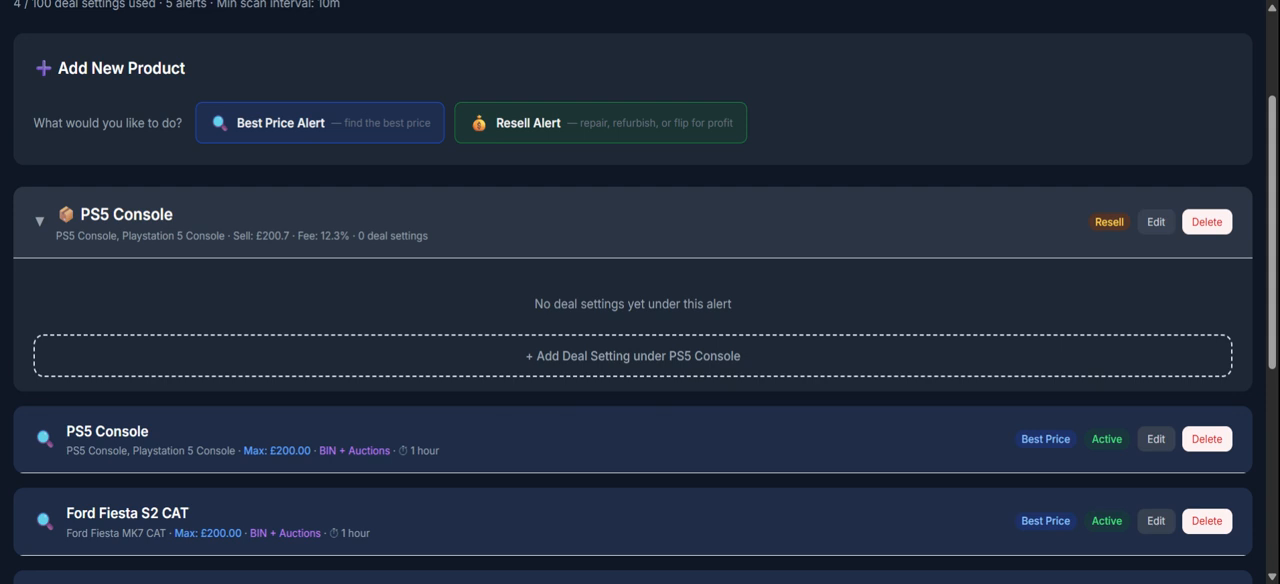
left_click(580, 360)
scroll(1275, 165, "down", 1)
left_click_drag(1275, 167, 1274, 206)
left_click(430, 276)
type("PS5 No power")
key("Tab")
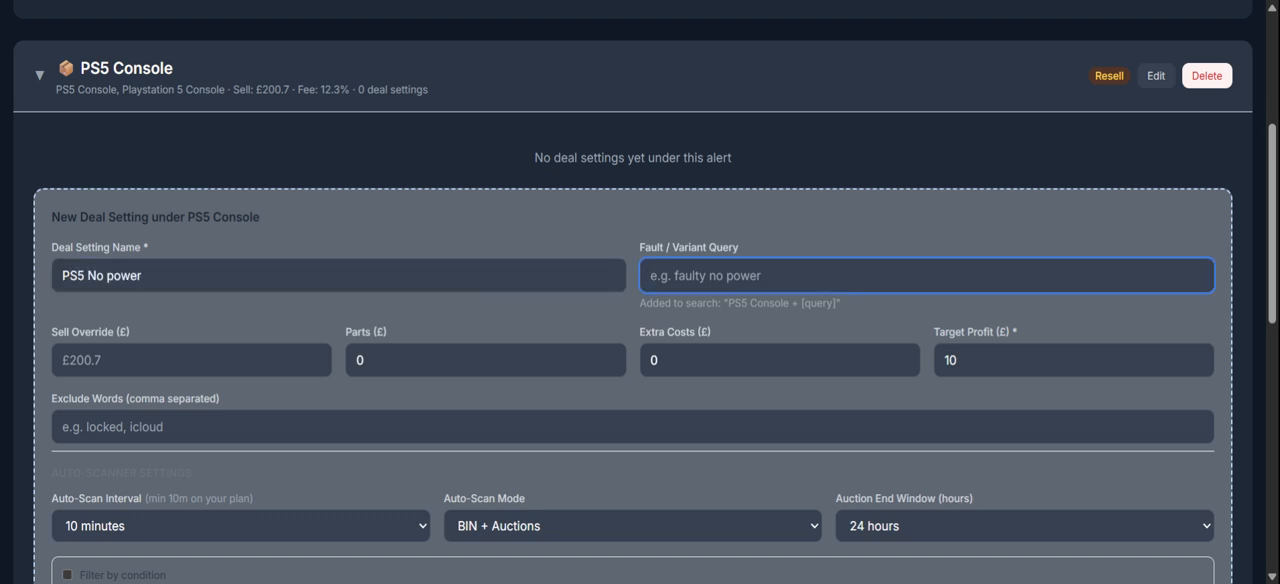
Change the deal setting name to "PS5 Faulty" and enter "Faulty PS5" as the fault/variant query.
key("shift+Tab")
key("BackSpace")
key("BackSpace")
key("BackSpace")
key("BackSpace")
key("BackSpace")
key("BackSpace")
key("BackSpace")
key("BackSpace")
key("BackSpace")
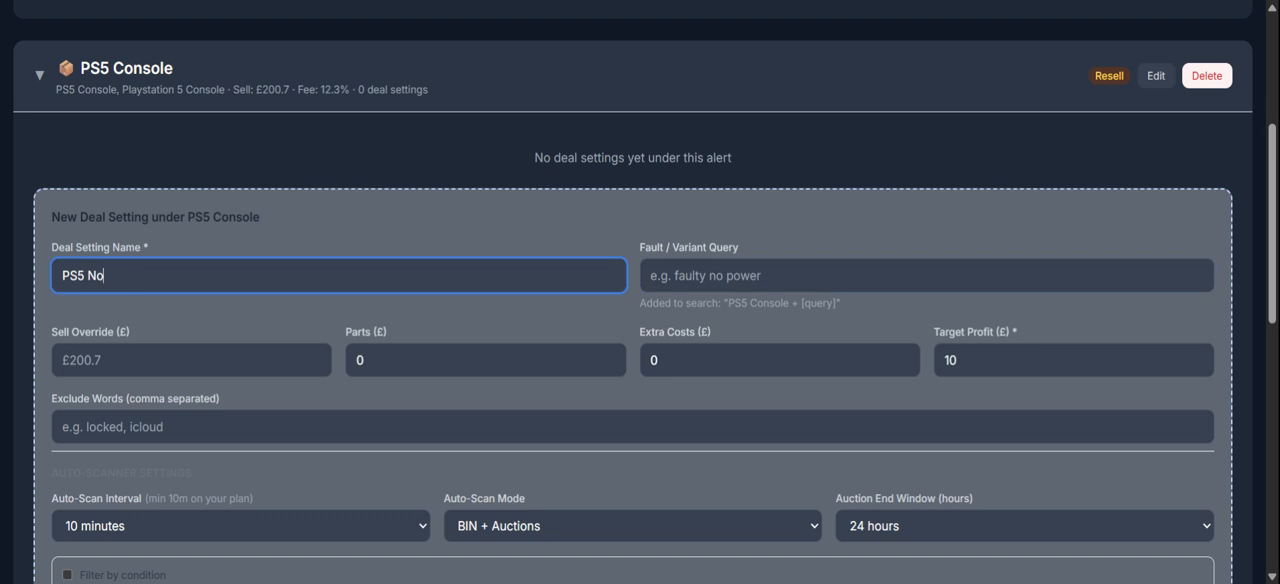
type("Faulty")
key("Tab")
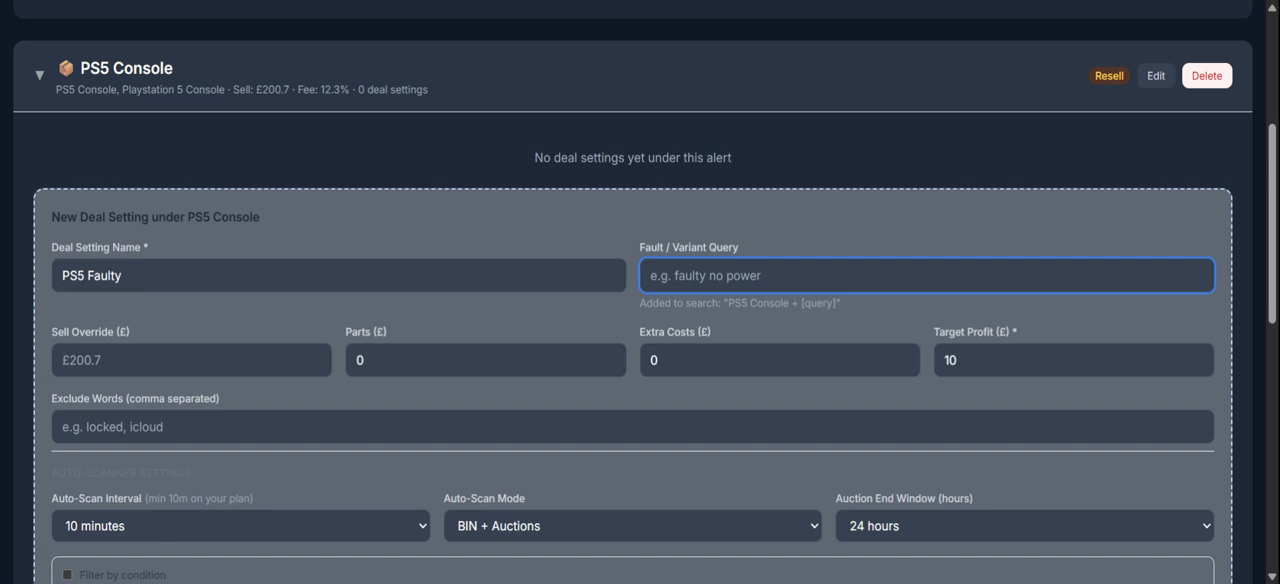
type("Faulty PS5")
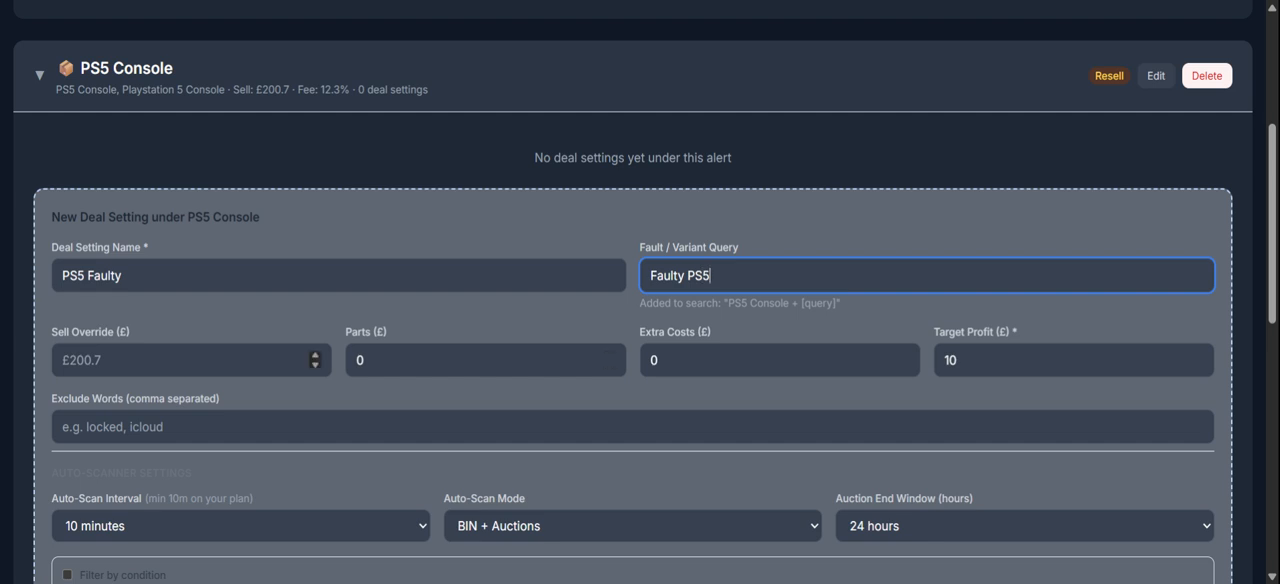
key("Tab")
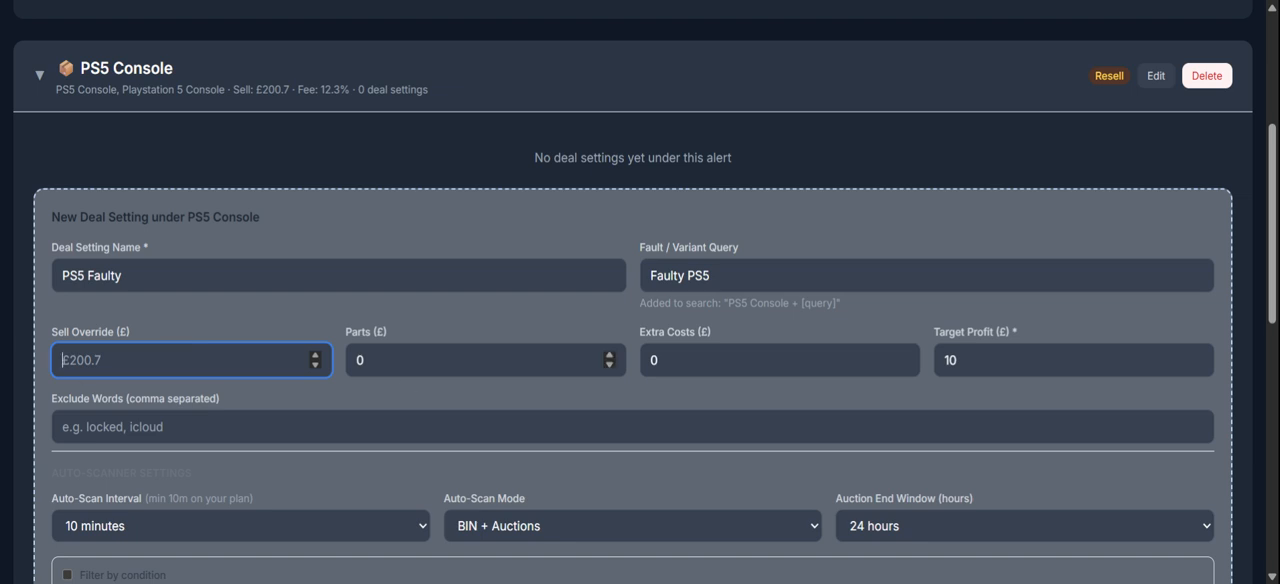
Set the deal setting's parts cost to £20, keeping the default extra costs and target profit.
left_click(486, 360)
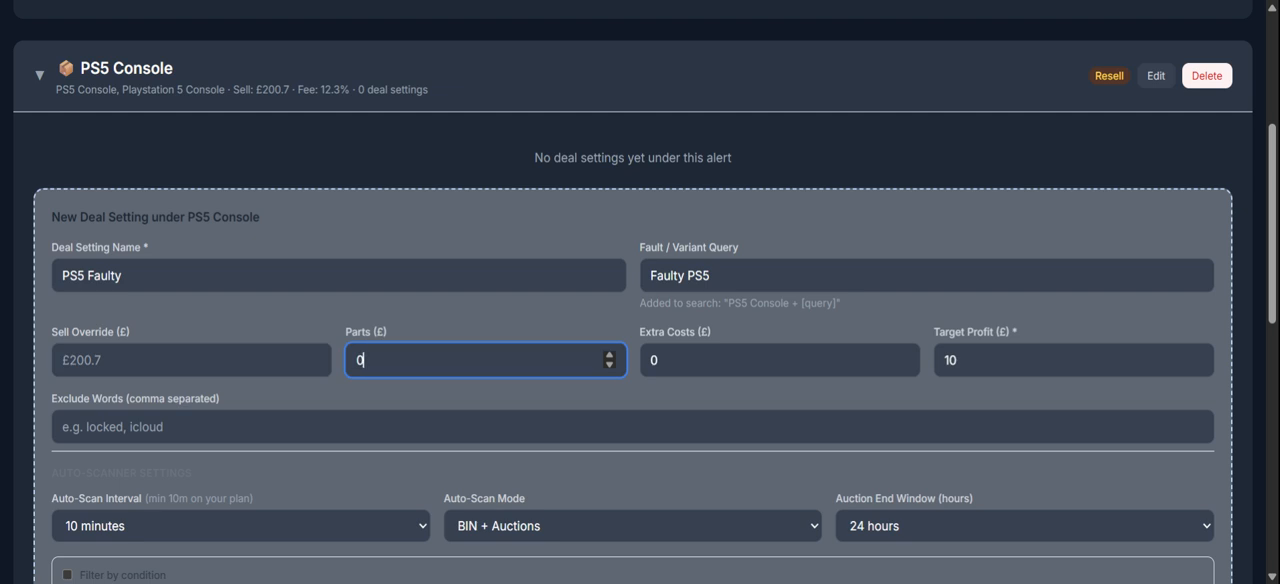
type("2")
key("BackSpace")
type("20")
key("Tab")
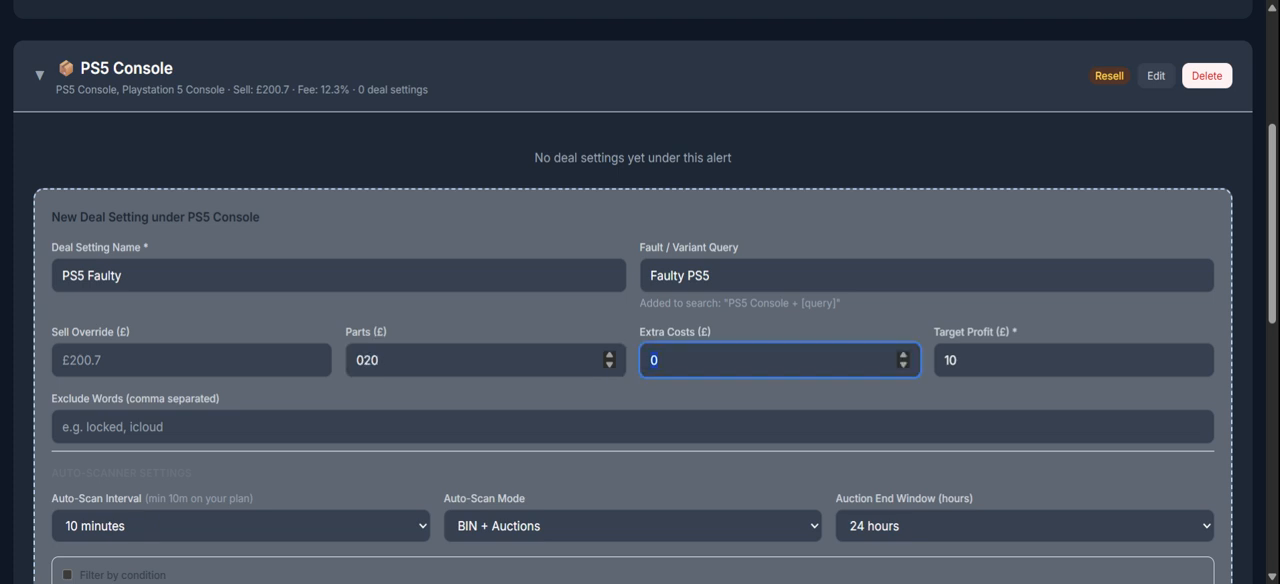
left_click(348, 363)
key("ctrl+a")
type("20")
key("Tab")
left_click(960, 360)
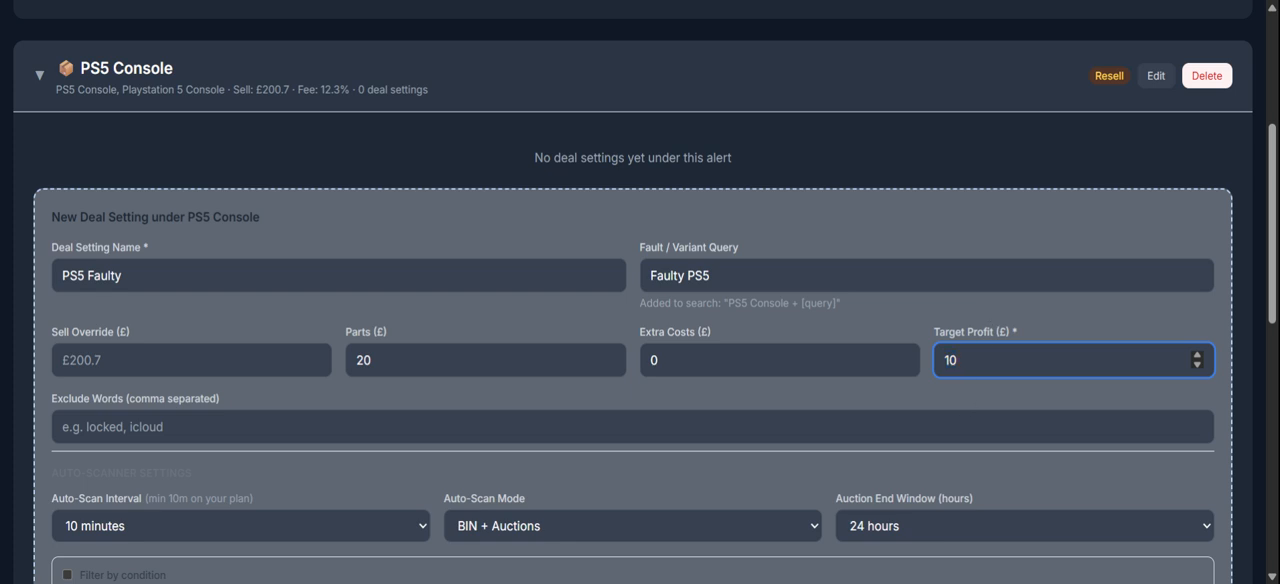
Enter "water" as the exclude word for the PS5 Faulty deal setting.
left_click_drag(1271, 191, 1271, 218)
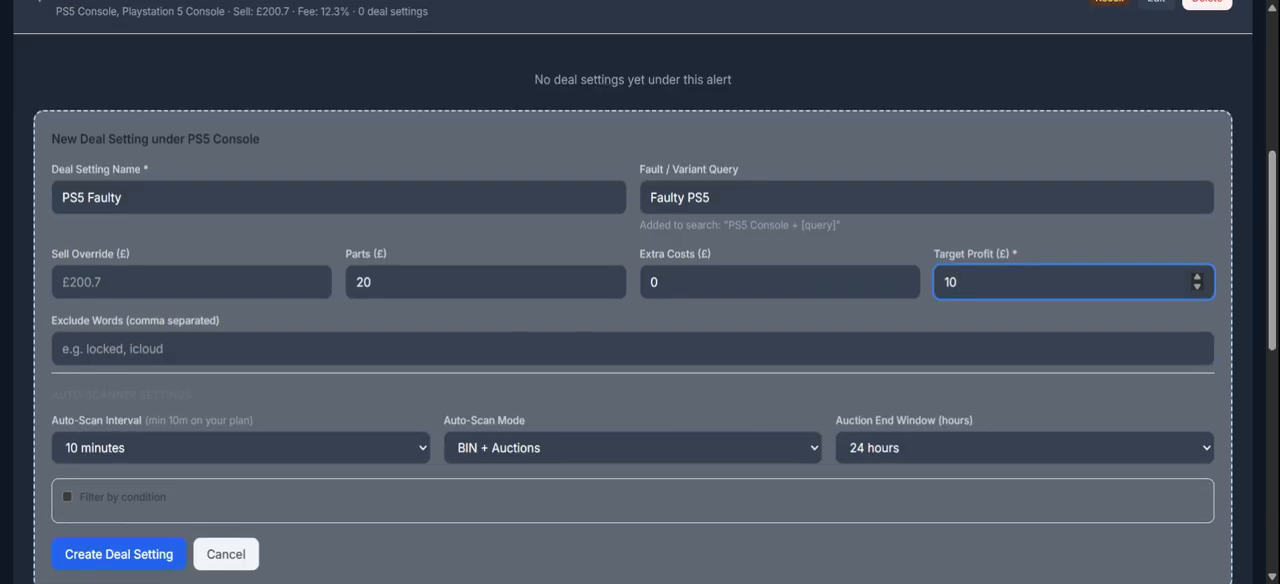
left_click(632, 349)
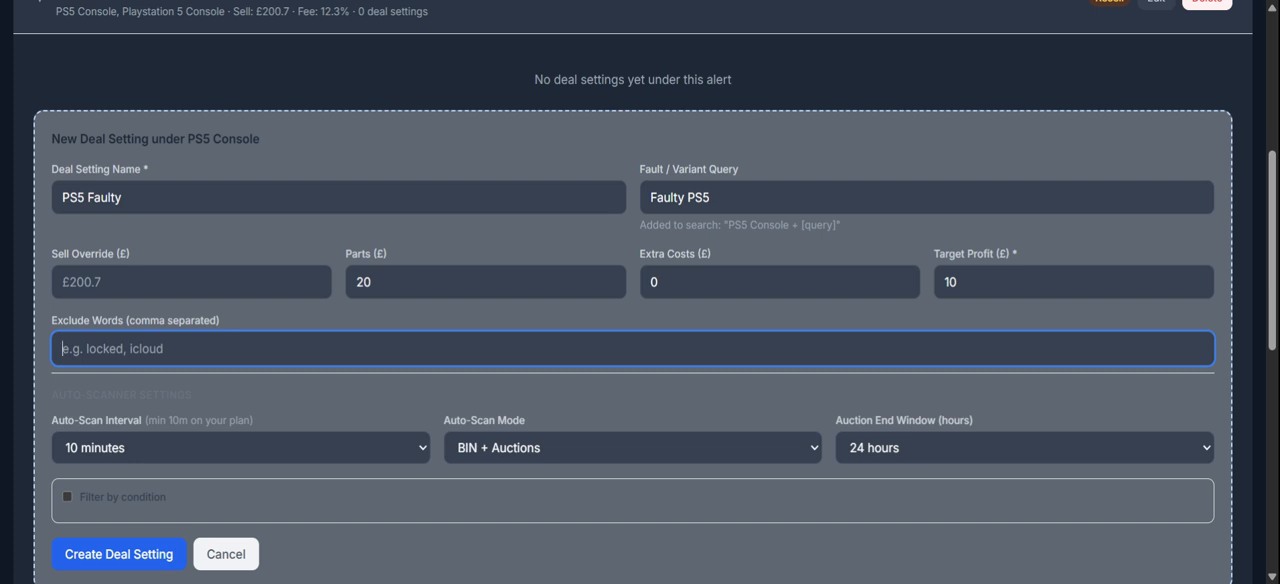
type("water")
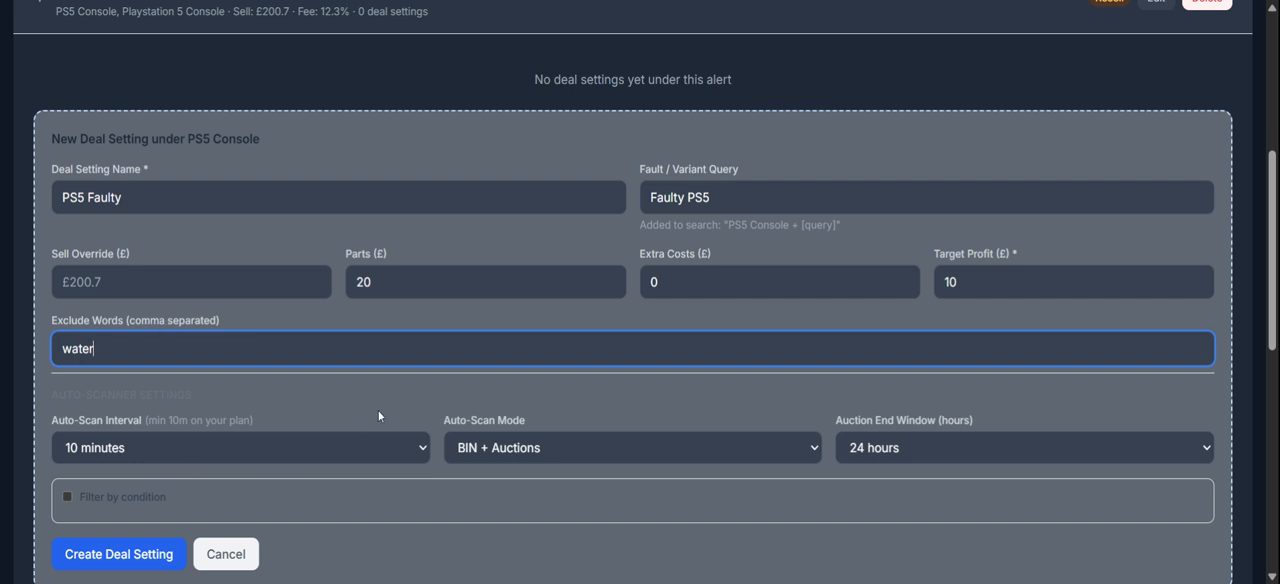
key("Tab")
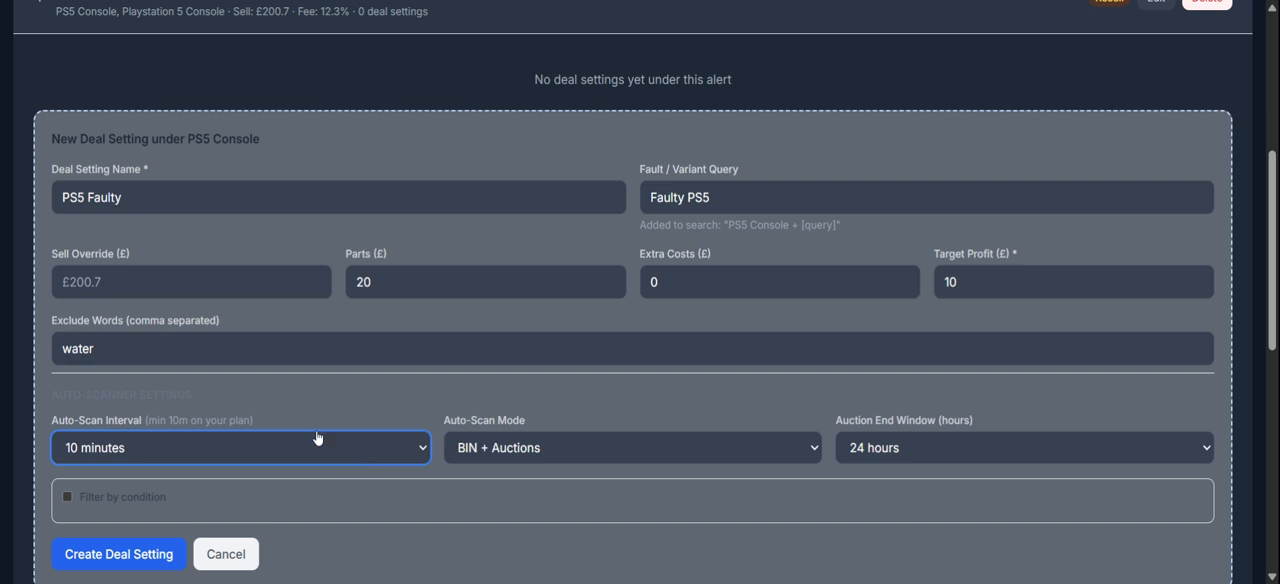
Set the auto-scan interval and auction end window to 1 hour each, and create the deal setting.
left_click(255, 346)
left_click(930, 440)
left_click(900, 342)
left_click(142, 560)
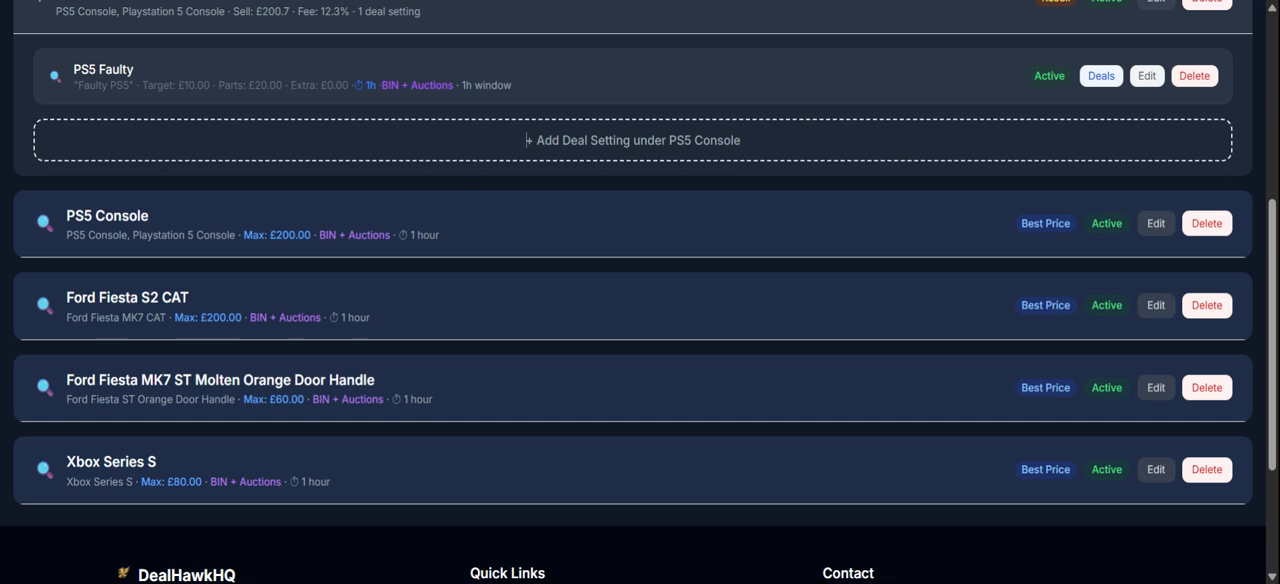
Edit the PS5 Faulty deal setting to filter by the condition "For parts or not working" and save it.
left_click(1147, 75)
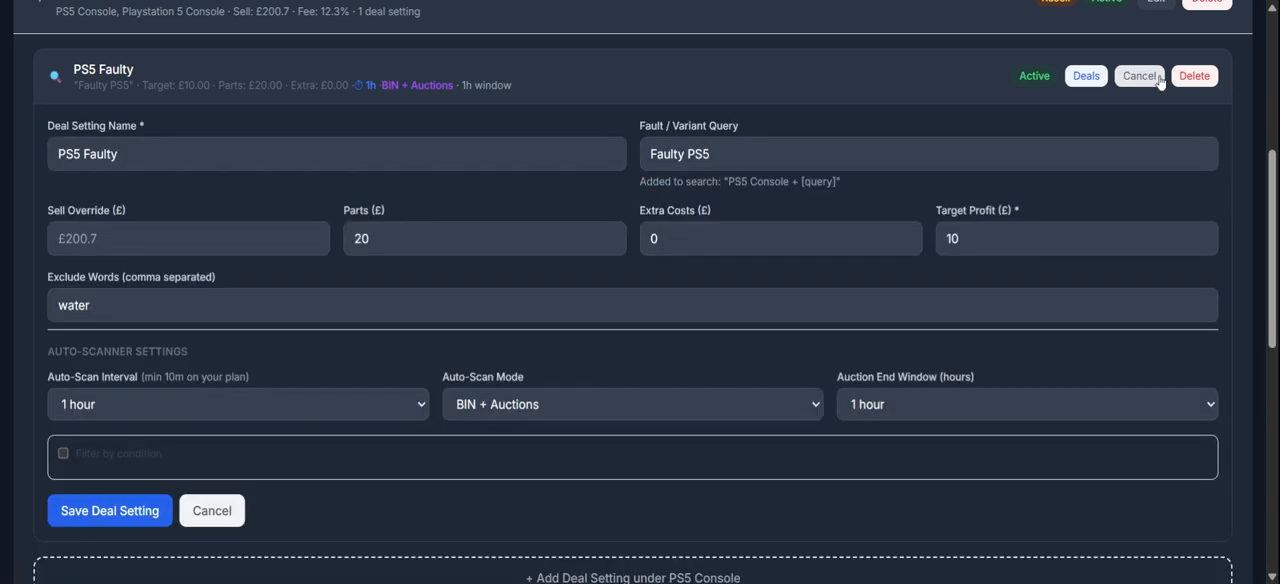
left_click(93, 455)
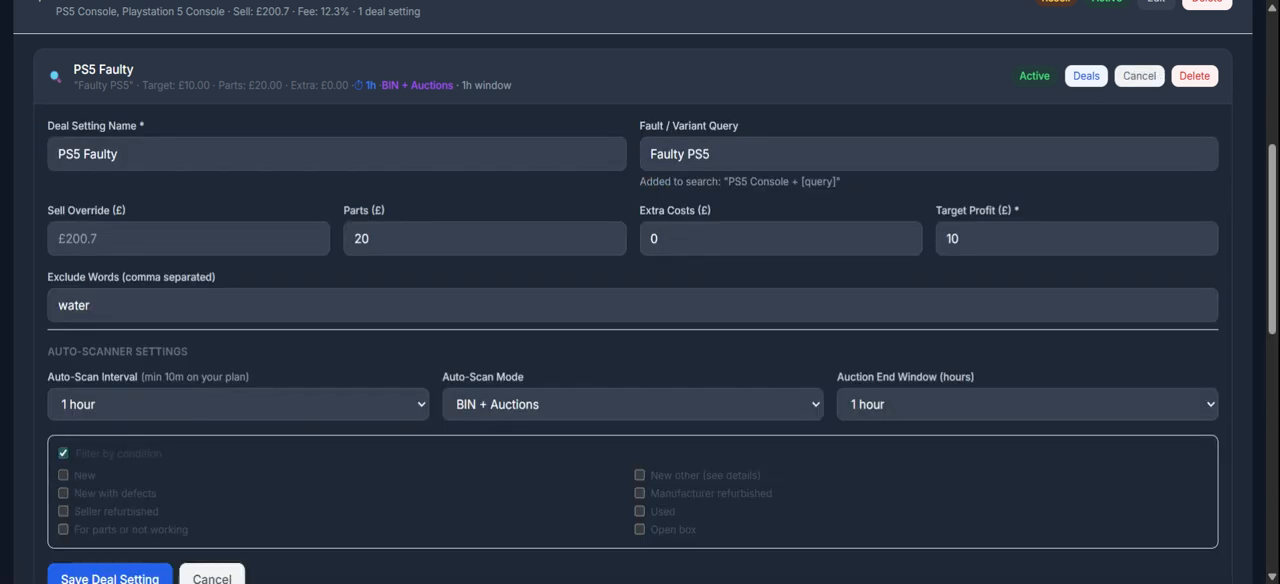
left_click(63, 453)
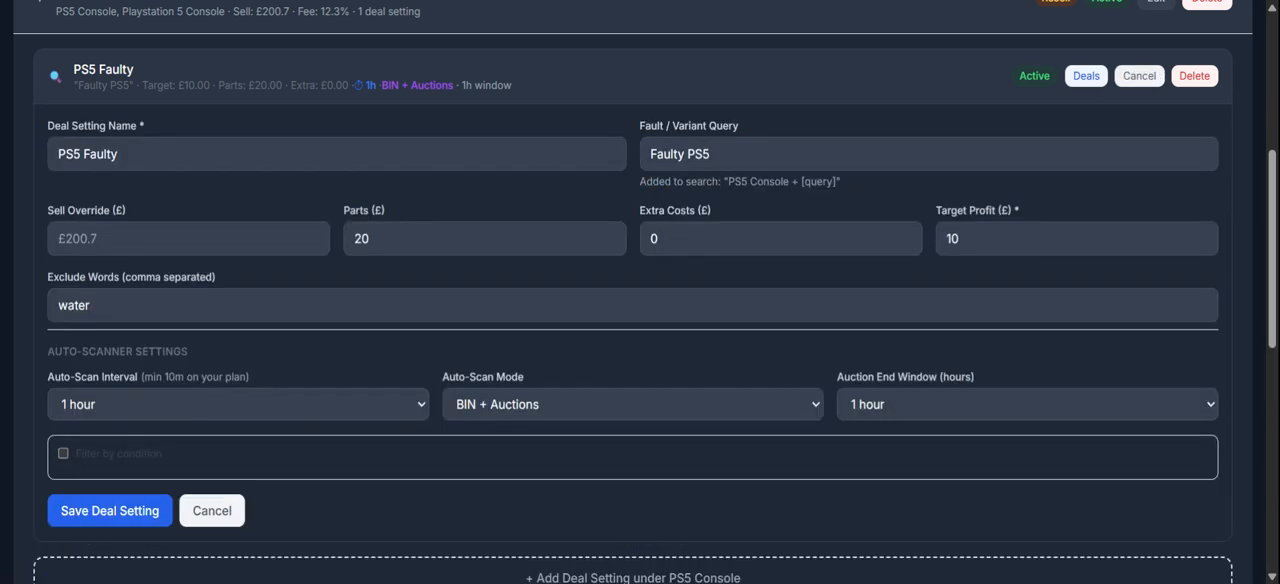
left_click(63, 453)
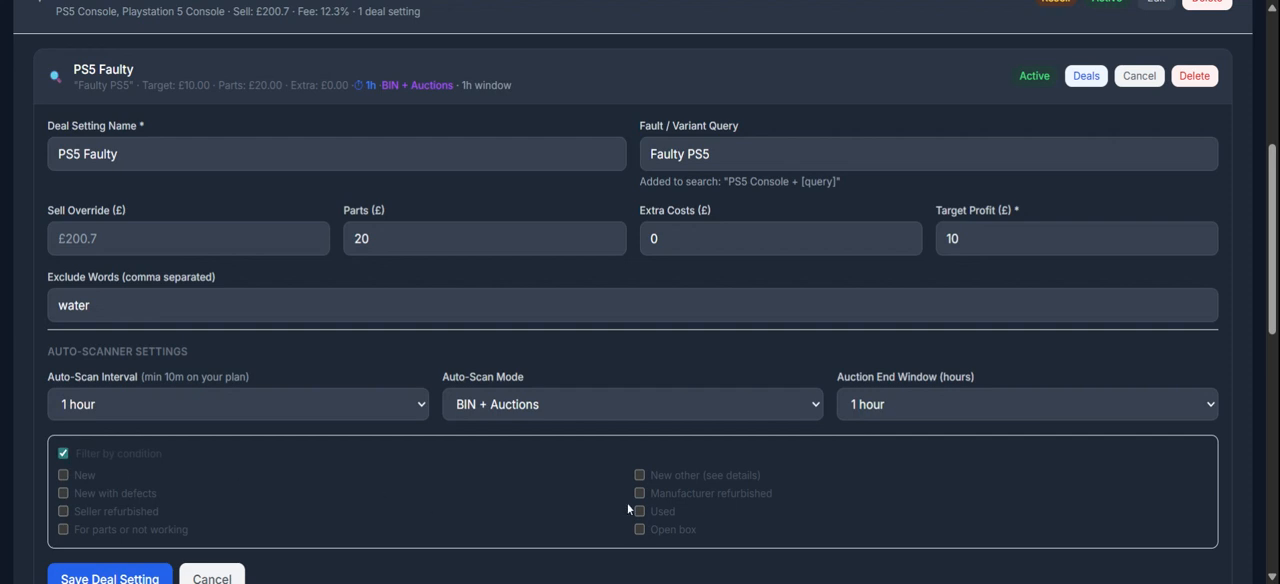
left_click(64, 530)
left_click(117, 578)
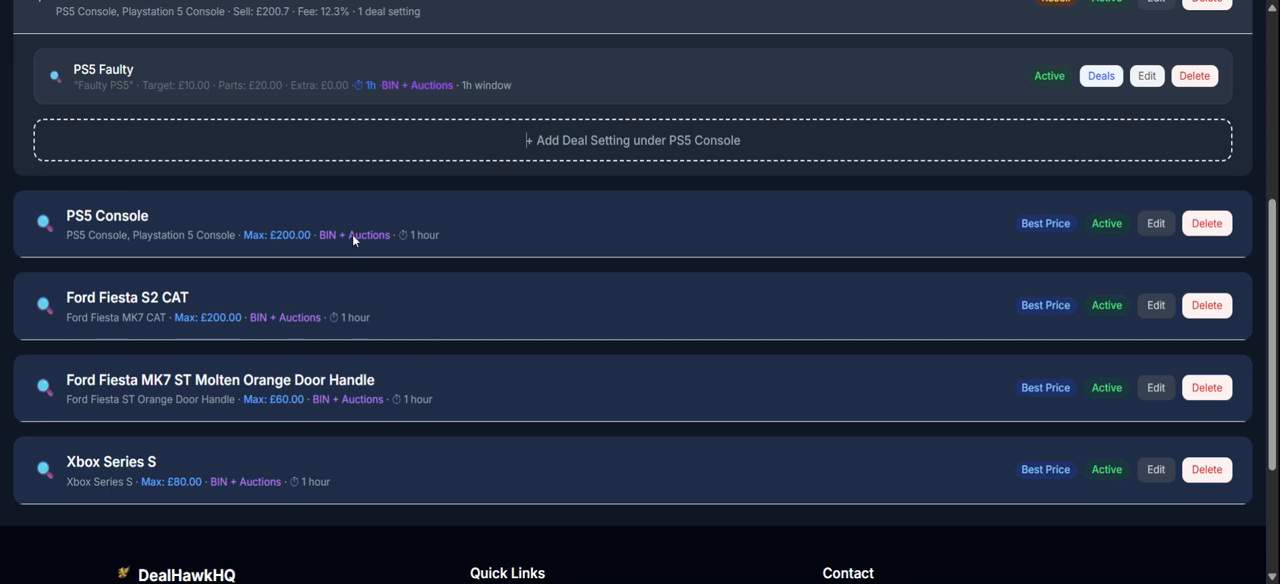
scroll(1268, 150, "up", 3)
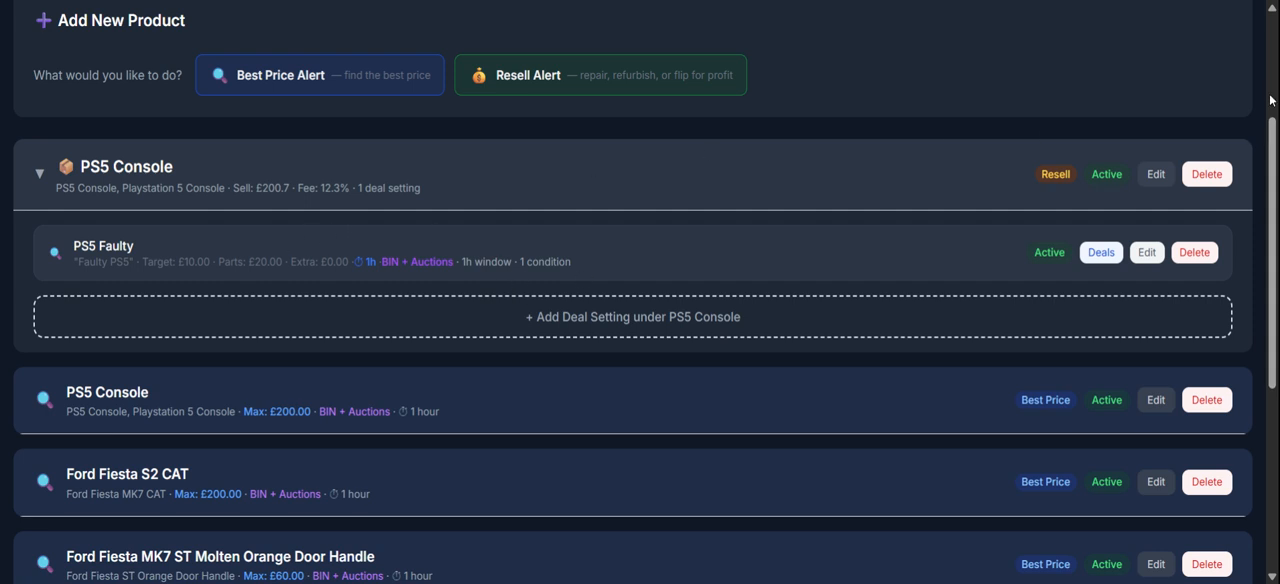
scroll(1265, 205, "down", 2)
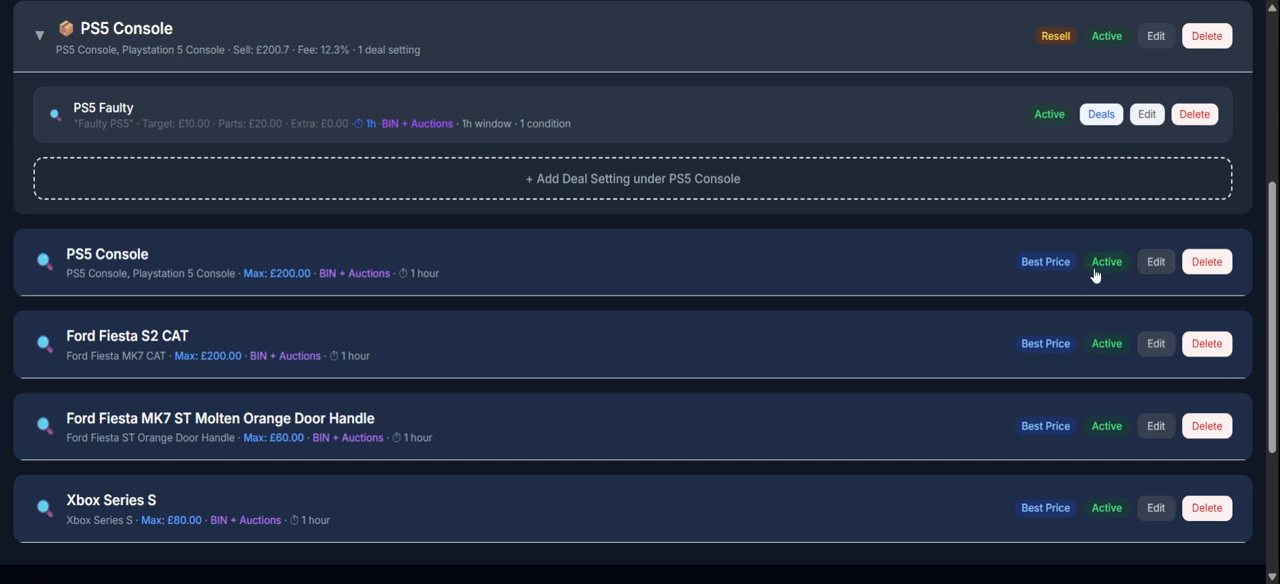
scroll(1270, 207, "up", 3)
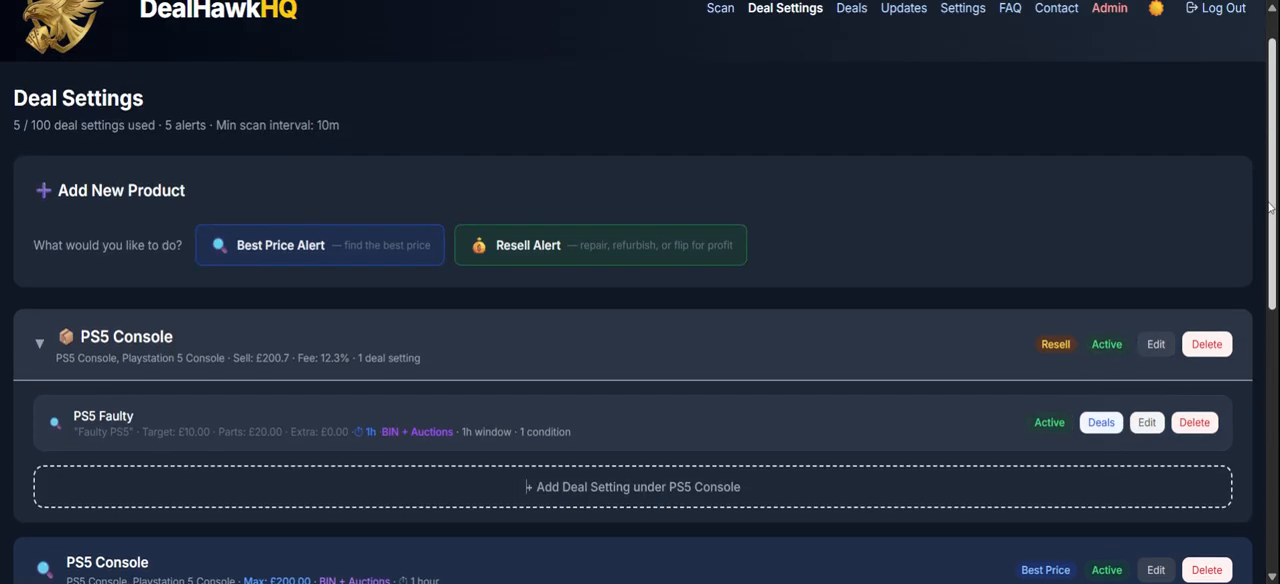
scroll(1270, 207, "up", 1)
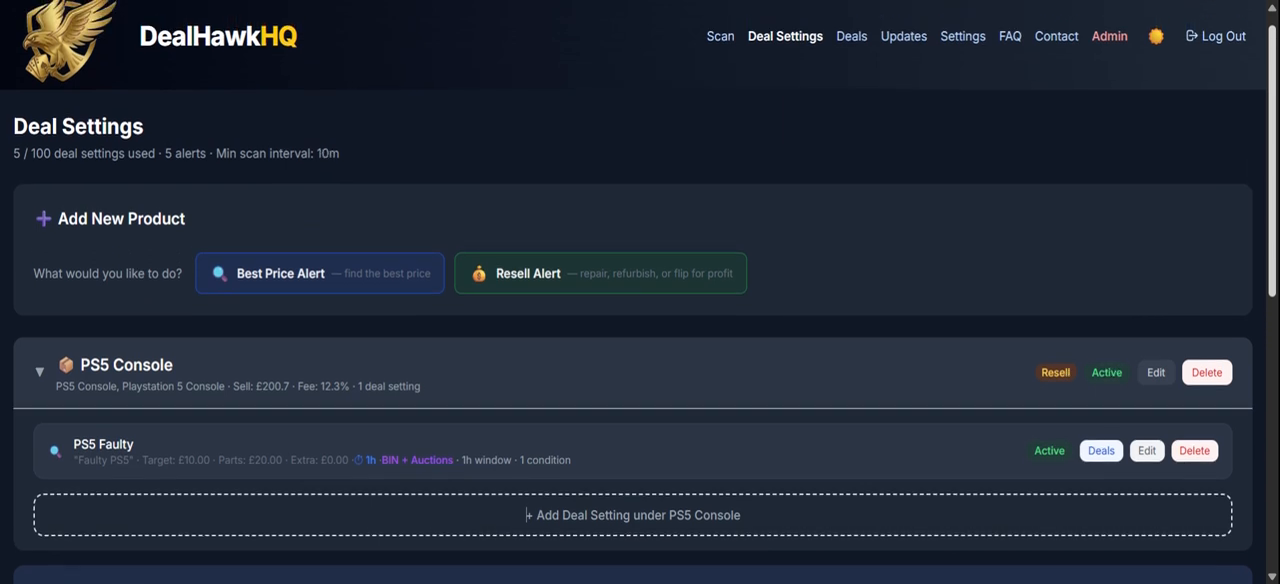